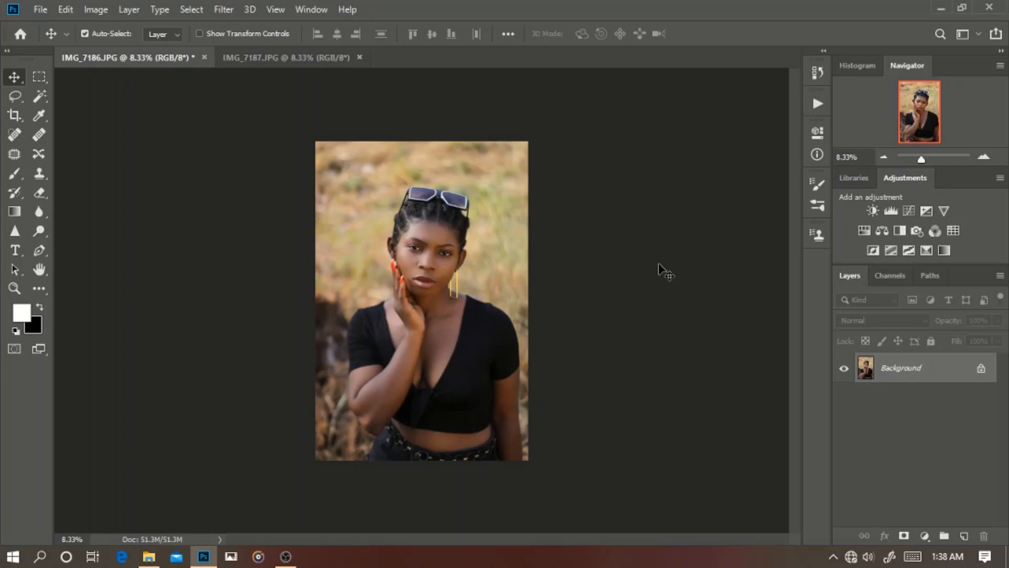
Step: Inspect the portrait's face, arms, top and waist up close before returning to the full image
key("ctrl+plus")
key("ctrl+plus")
key("ctrl+plus")
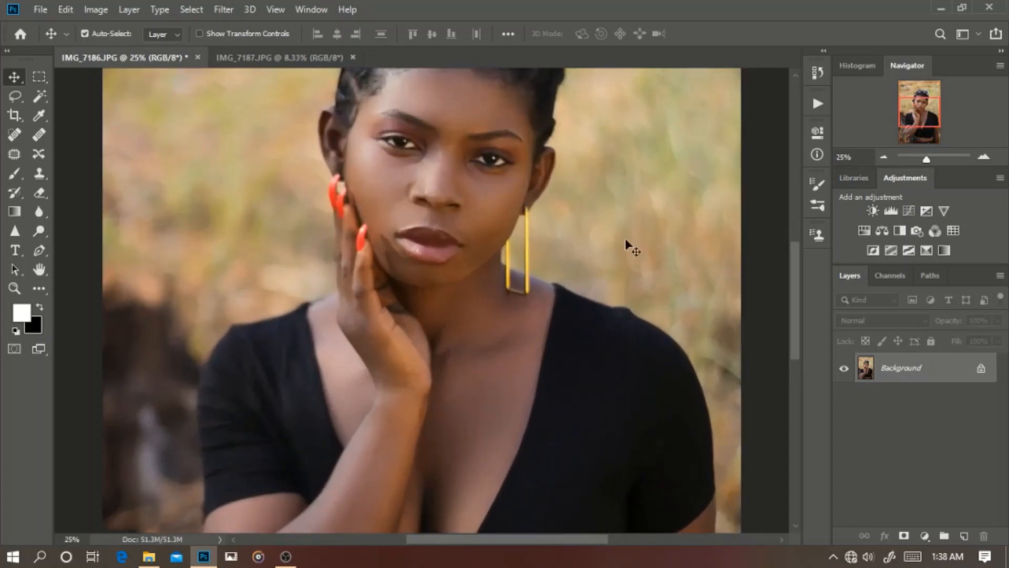
left_click_drag(554, 446, 506, 237)
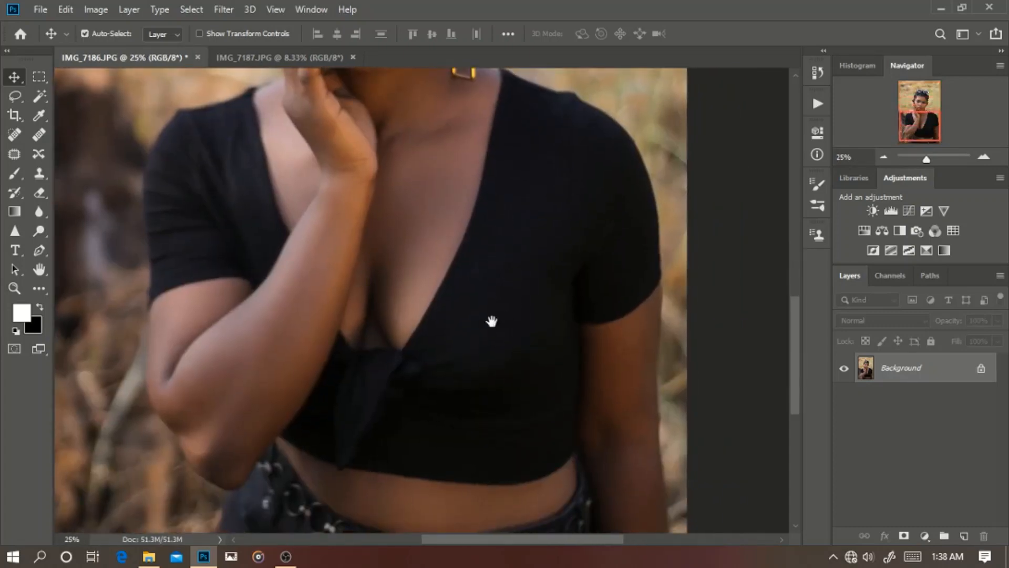
left_click_drag(422, 255, 528, 236)
left_click_drag(589, 437, 562, 301)
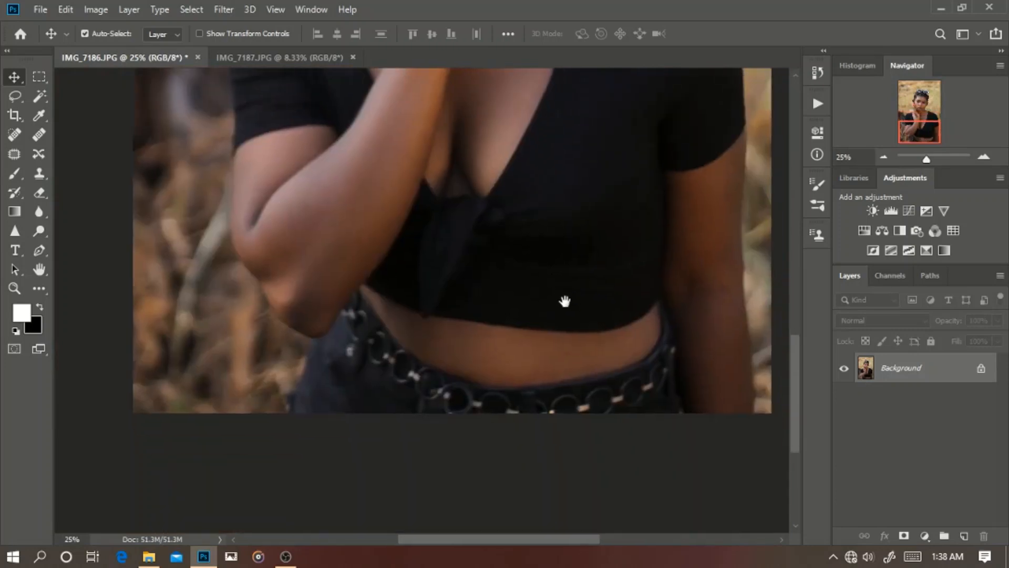
left_click_drag(580, 202, 579, 286)
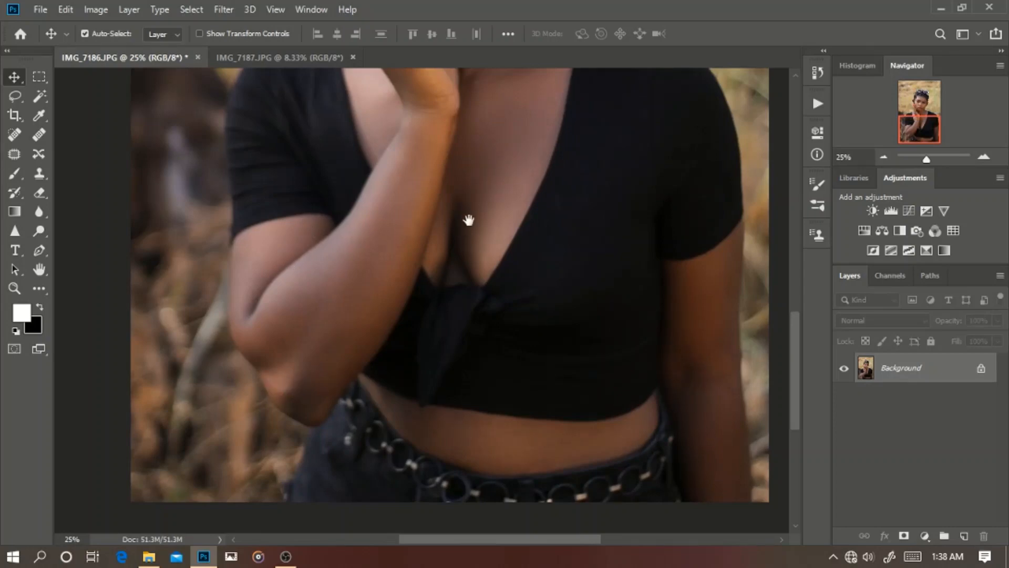
left_click_drag(466, 219, 380, 361)
left_click_drag(413, 258, 397, 363)
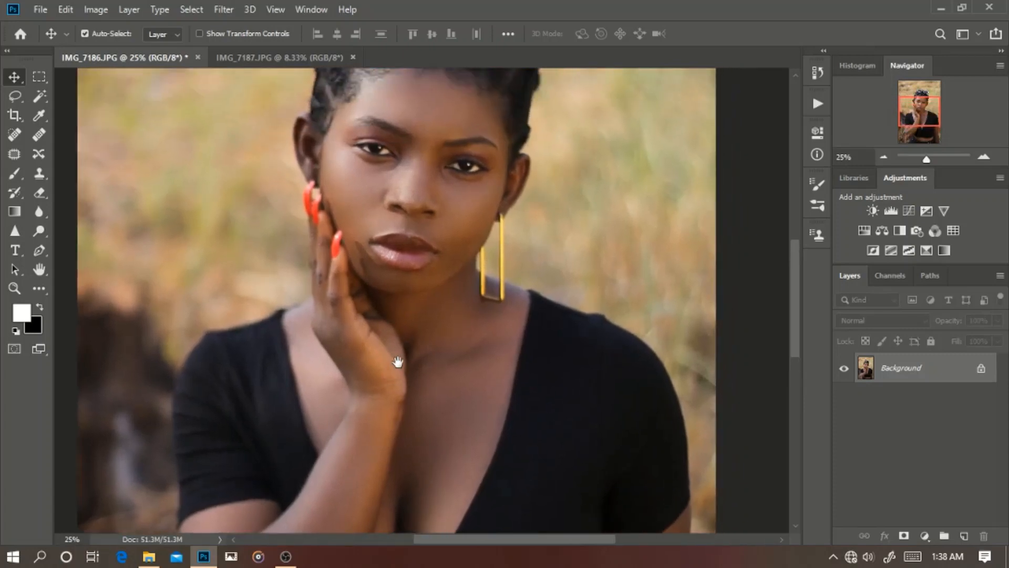
left_click_drag(445, 438, 444, 313)
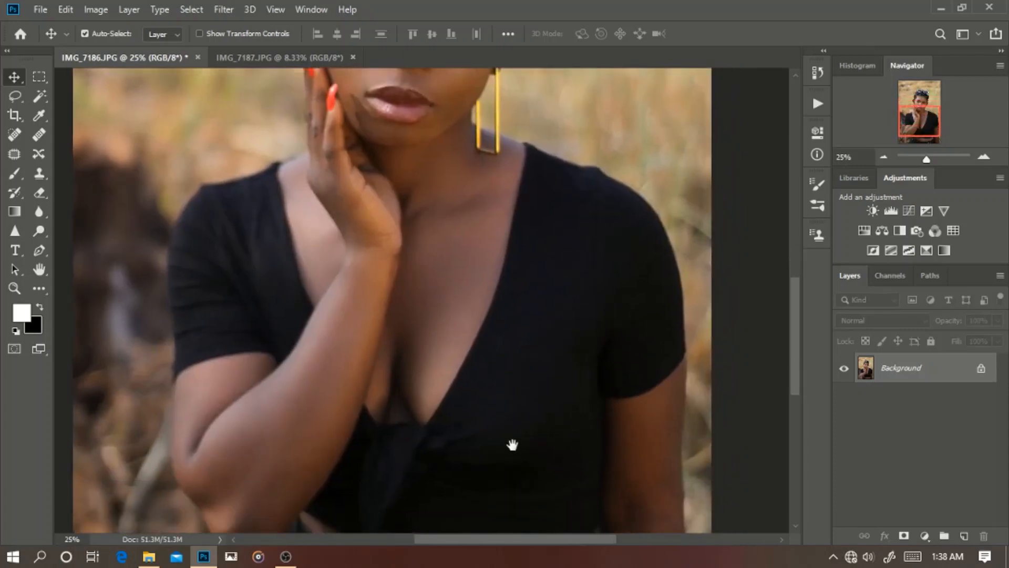
left_click_drag(514, 443, 472, 328)
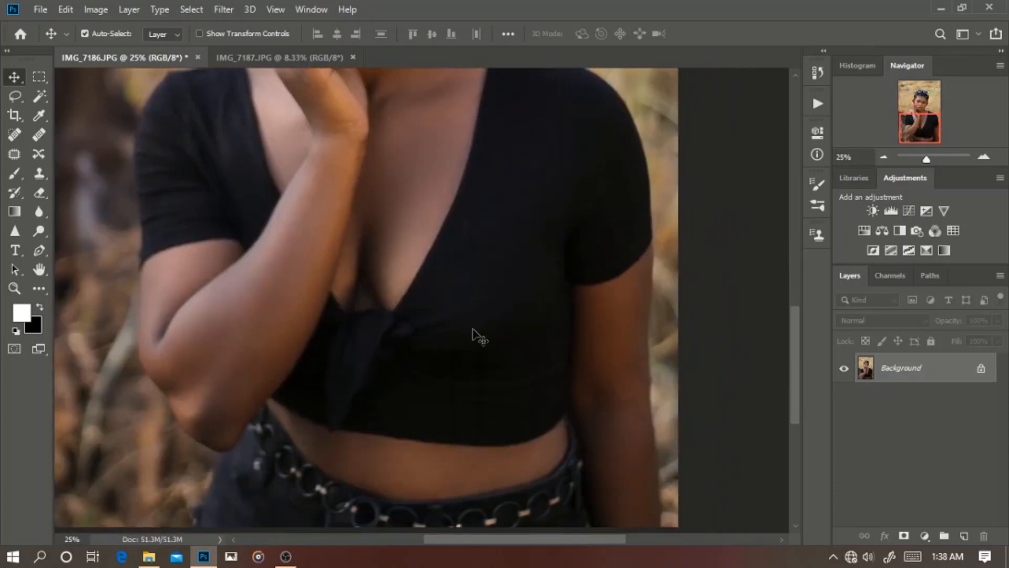
key("ctrl+minus")
key("ctrl+minus")
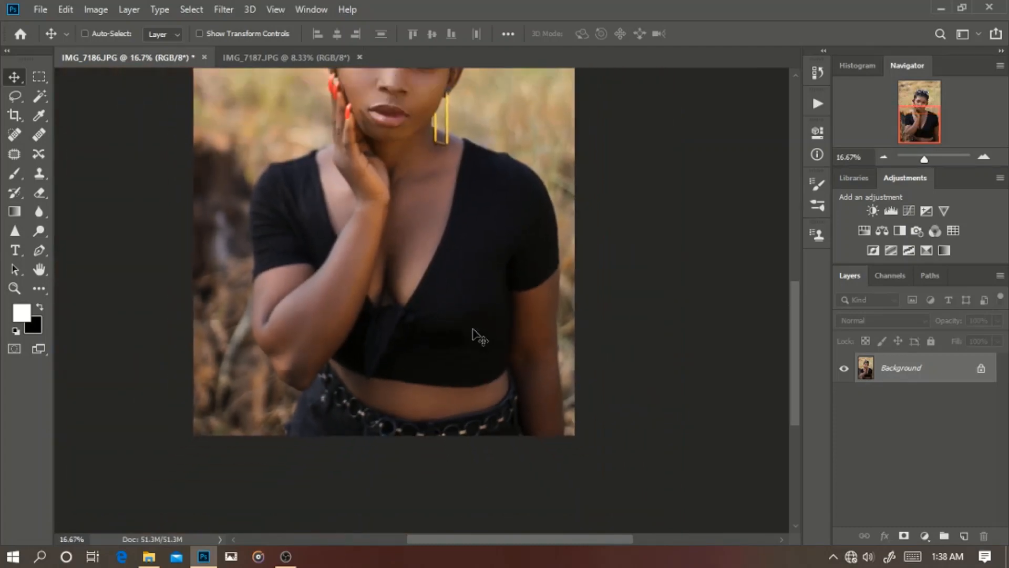
key("ctrl+minus")
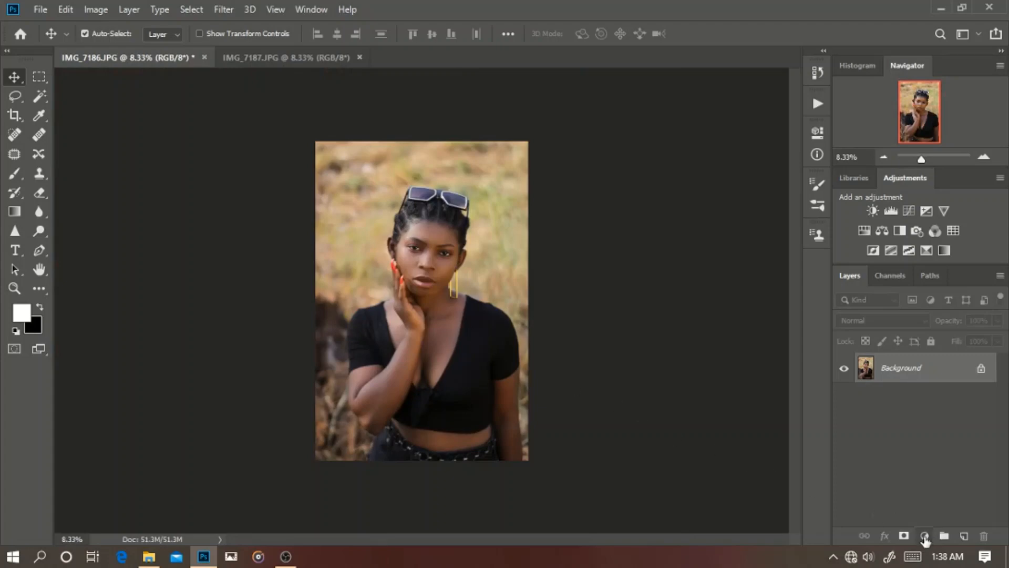
Step: Add a Color Balance adjustment layer above the portrait and set the Shadows Cyan–Red value to +15
left_click(925, 536)
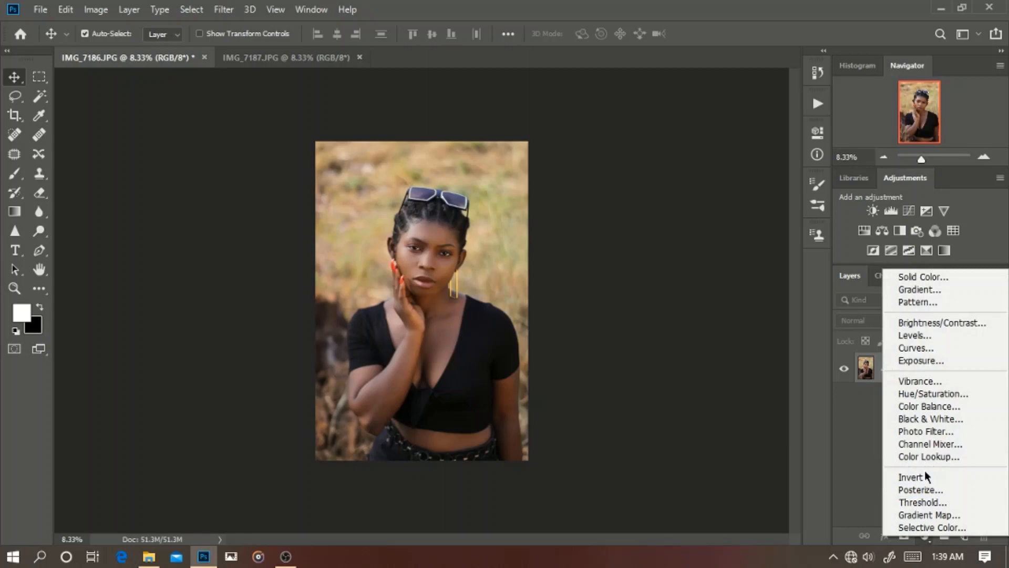
left_click(941, 406)
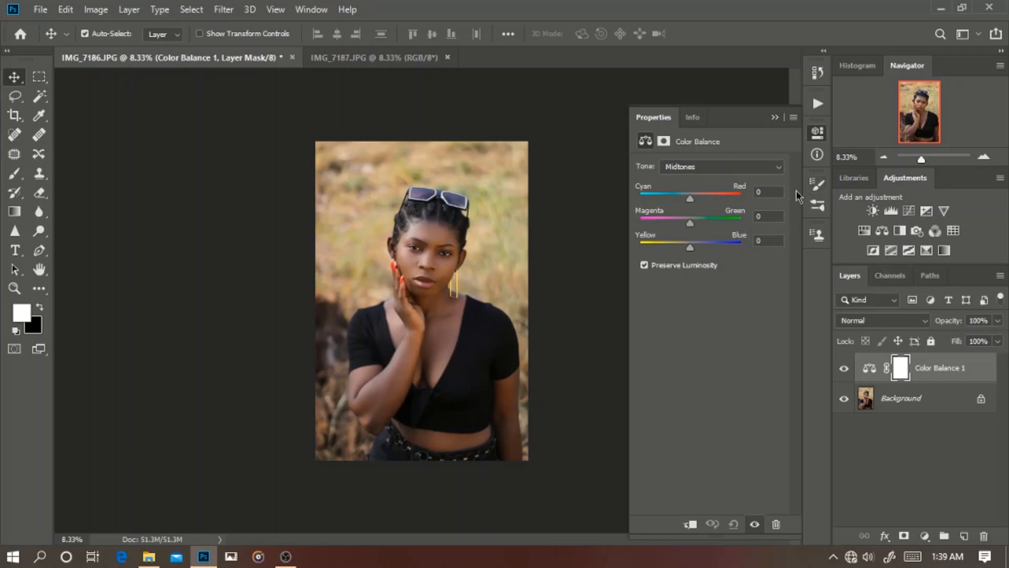
left_click(764, 167)
left_click(749, 179)
left_click_drag(691, 197, 685, 204)
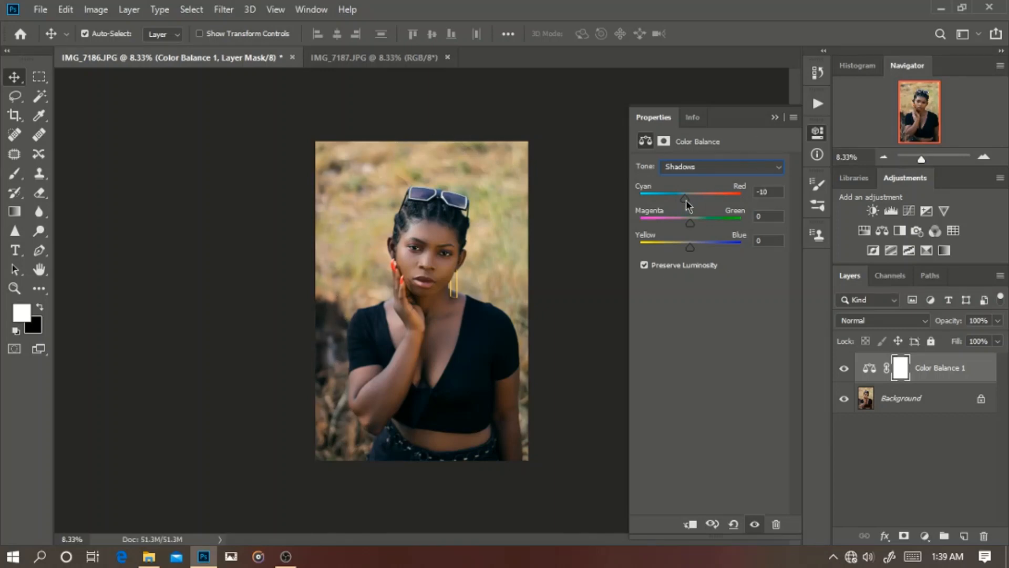
mouse_move(686, 205)
left_mouse_down()
mouse_move(700, 202)
mouse_move(678, 199)
mouse_move(698, 203)
left_mouse_up()
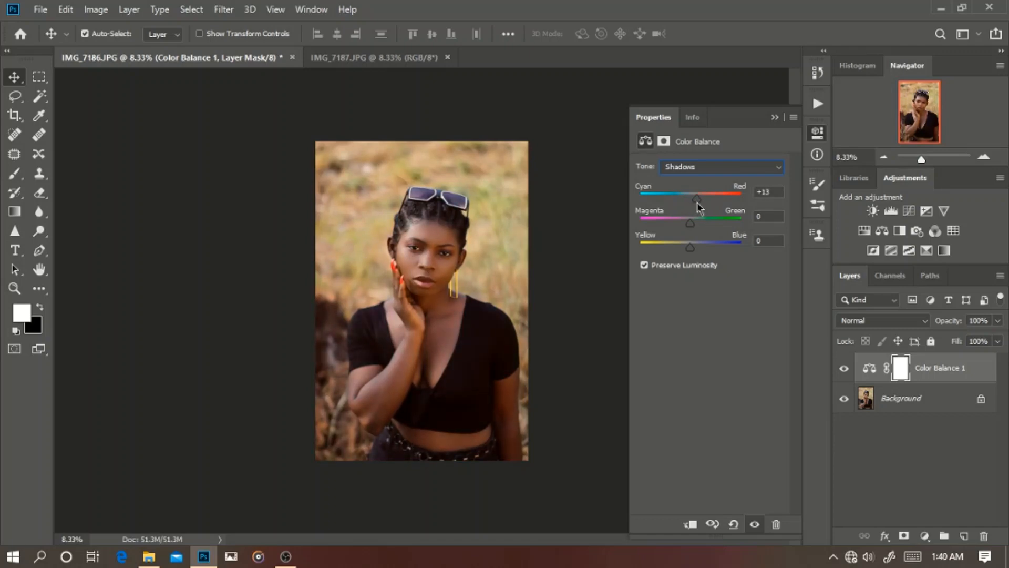
left_click(768, 193)
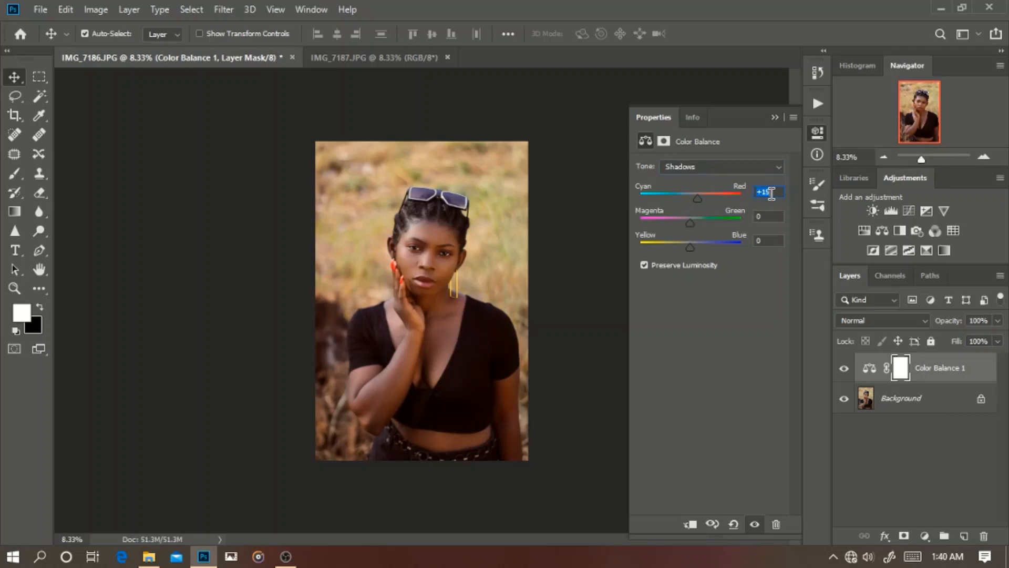
Step: Try magenta and green shifts in the Shadows and set their Magenta–Green value to +5
left_click(779, 215)
key("Down")
key("Down")
key("Down")
key("Down")
key("Down")
key("Down")
key("Down")
key("Down")
key("Down")
key("Down")
key("Down")
key("Down")
key("Down")
key("Down")
key("Down")
key("Down")
key("Down")
key("Down")
key("Down")
key("Down")
key("Up")
key("Up")
key("Up")
key("Up")
key("Up")
key("Up")
key("Up")
key("Up")
key("Up")
key("Up")
key("Up")
key("Up")
key("Up")
key("Up")
key("Up")
key("Up")
key("Up")
key("Up")
key("Up")
key("Up")
key("Up")
key("Up")
key("Up")
key("Up")
key("Up")
key("Up")
key("Up")
key("Up")
key("Up")
key("Up")
key("Up")
key("Up")
key("Down")
key("Down")
key("Down")
key("Down")
key("Down")
key("Down")
key("Down")
key("Down")
key("Down")
key("Down")
key("Down")
key("Down")
key("Down")
key("Down")
key("Down")
key("Down")
key("Down")
key("Down")
key("Down")
key("Down")
key("Down")
key("Down")
key("Down")
key("Down")
key("Down")
key("Up")
key("Up")
key("Up")
key("Up")
key("Up")
key("Up")
key("Up")
key("Up")
key("Up")
key("Up")
key("Up")
key("Up")
key("Up")
key("Up")
key("Up")
key("Up")
key("Up")
key("Up")
Step: Set the Yellow–Blue value of the Shadows to -15 to warm the dark areas
key("Down")
key("Down")
key("Down")
key("Down")
key("Down")
key("Down")
key("Down")
key("Down")
key("Down")
key("Down")
key("Down")
key("Down")
key("Down")
left_click(775, 240)
key("Down")
key("Down")
key("Down")
key("Down")
key("Down")
key("Down")
key("Down")
key("shift+Up")
key("shift+Up")
key("Down")
key("Down")
key("Down")
key("Down")
key("Down")
key("Down")
key("Down")
key("Down")
key("Down")
key("Down")
key("Down")
key("Down")
key("Down")
key("Down")
key("Down")
key("Down")
key("Down")
key("Down")
key("Down")
key("Down")
key("Down")
key("Down")
Step: Switch the Color Balance tone to Highlights and set the Cyan–Red value to +5
left_click(742, 170)
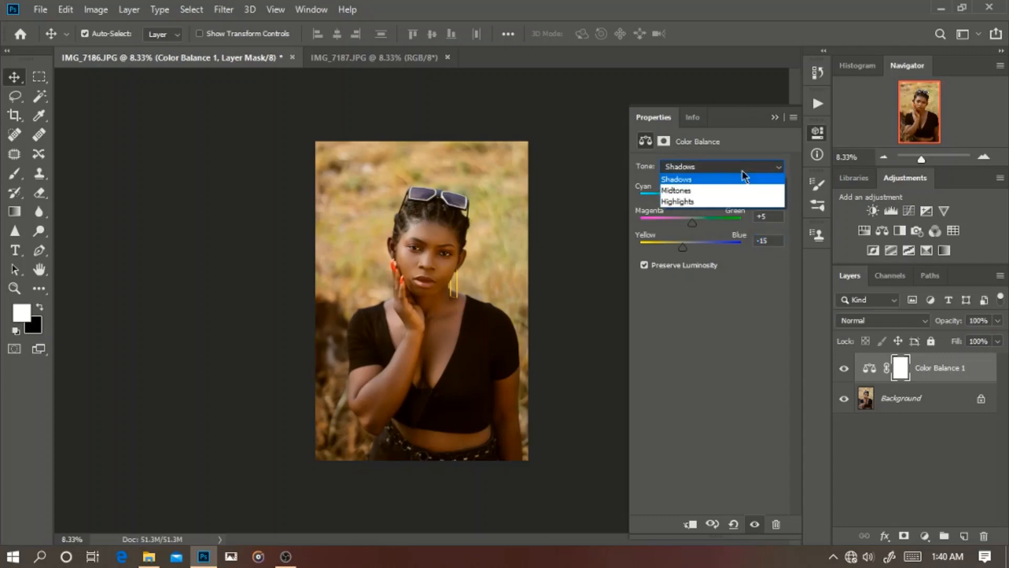
left_click(733, 203)
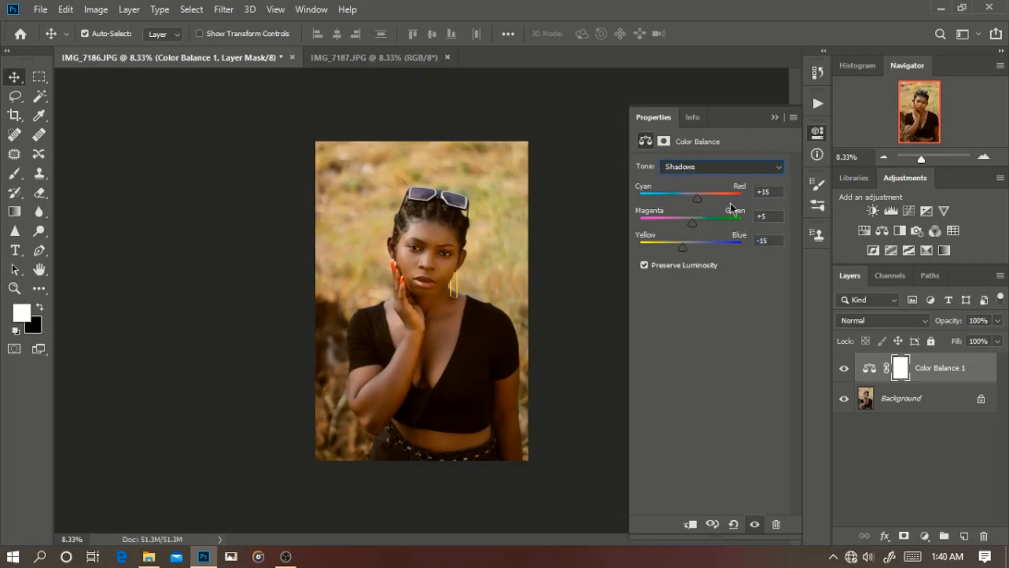
left_click(773, 193)
scroll(772, 192, "up", 11)
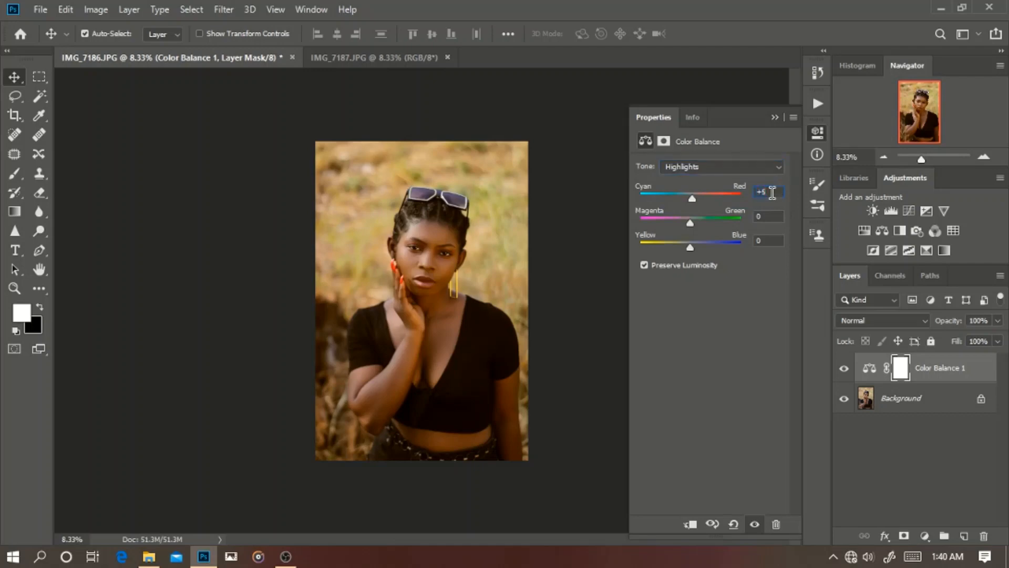
scroll(772, 192, "down", 13)
scroll(772, 193, "down", 4)
scroll(772, 192, "up", 20)
scroll(773, 192, "down", 4)
mouse_move(691, 199)
left_mouse_down()
mouse_move(671, 199)
mouse_move(728, 200)
mouse_move(670, 198)
mouse_move(695, 204)
left_mouse_up()
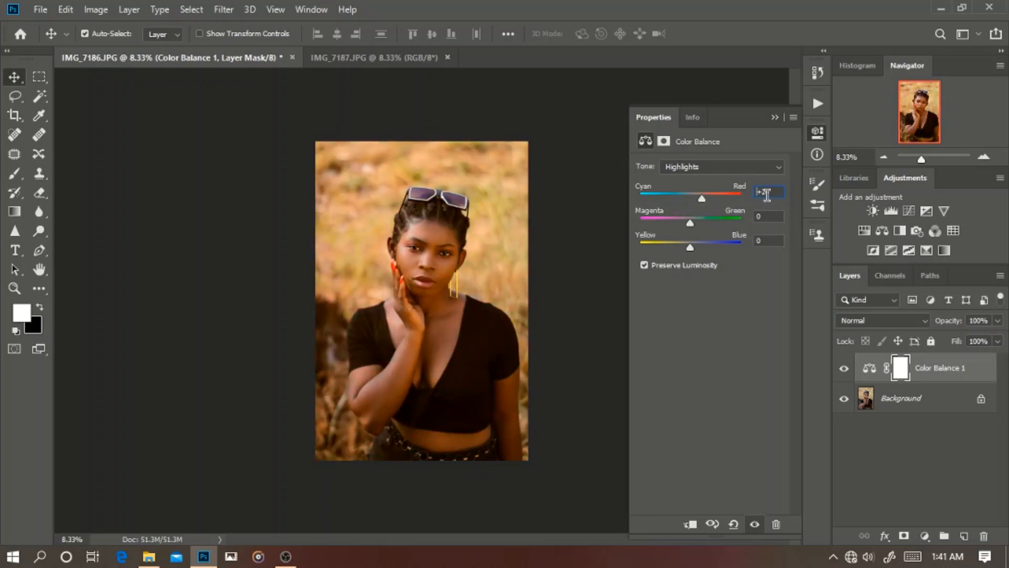
scroll(772, 192, "down", 17)
scroll(776, 192, "down", 6)
scroll(775, 193, "up", 3)
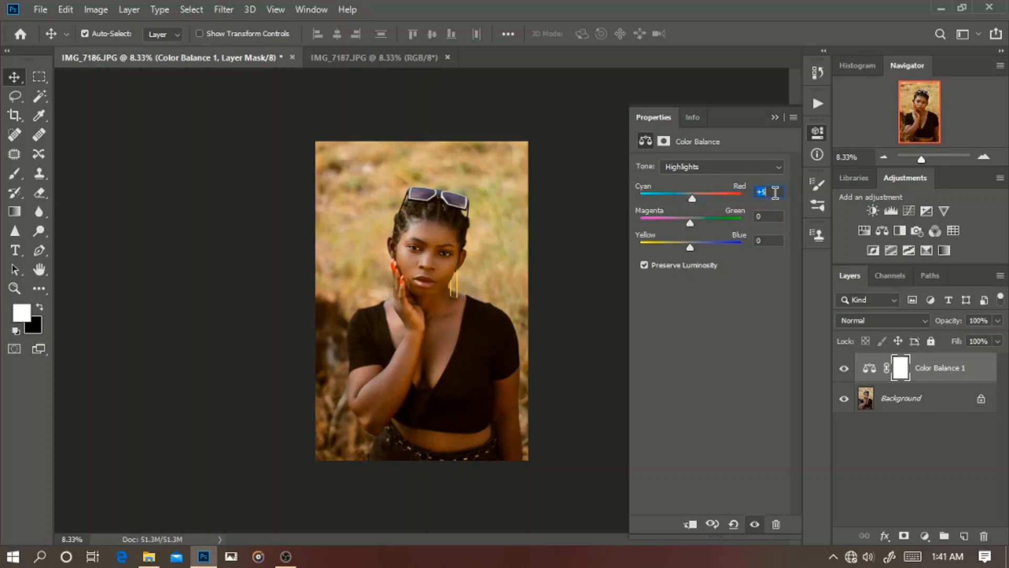
Step: Adjust the Magenta–Green balance of the Highlights, trying a shift towards magenta
scroll(772, 217, "down", 13)
scroll(771, 217, "down", 8)
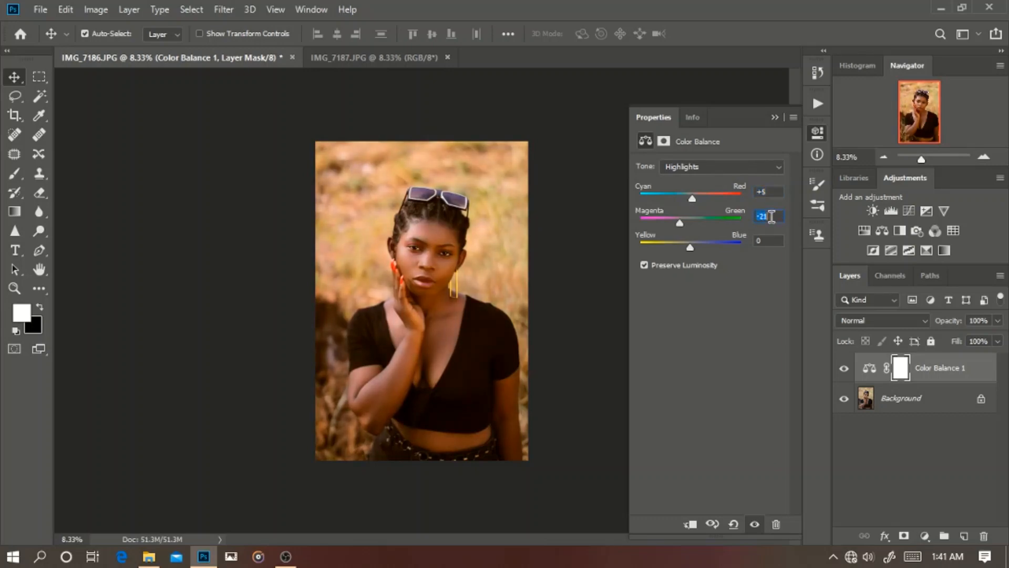
scroll(771, 217, "up", 8)
scroll(771, 217, "down", 8)
Step: Fine-tune the Yellow–Blue balance of the Highlights by comparing shifts in both directions
left_click(769, 241)
scroll(769, 241, "up", 10)
scroll(769, 241, "up", 9)
scroll(768, 241, "up", 5)
scroll(769, 241, "down", 20)
scroll(769, 241, "down", 6)
scroll(769, 241, "down", 6)
scroll(768, 241, "down", 6)
scroll(769, 241, "up", 7)
scroll(768, 241, "up", 4)
key("Down")
key("Down")
key("Down")
key("Down")
key("Down")
key("Down")
key("Down")
key("Down")
key("Down")
key("Down")
key("Down")
key("Down")
key("Down")
key("Down")
key("Down")
key("Down")
key("Down")
key("Up")
key("Up")
key("Up")
key("Up")
key("Up")
key("Up")
key("Up")
key("Up")
key("Up")
key("Up")
key("Up")
key("Up")
key("Up")
key("Up")
key("Up")
key("Up")
key("Up")
key("Up")
key("Up")
key("Up")
key("Up")
key("Up")
key("Up")
key("Up")
key("Up")
key("Up")
key("Down")
key("Down")
key("Down")
key("Down")
key("Down")
key("Down")
key("Down")
key("Down")
key("Down")
key("Down")
key("Down")
key("Up")
key("Up")
key("Up")
key("Up")
key("Up")
key("Up")
key("Up")
key("Up")
key("Up")
key("Up")
key("Down")
key("Down")
key("Down")
key("Down")
key("Down")
key("Down")
key("Down")
key("Down")
key("Down")
key("Down")
key("Down")
key("Down")
key("Down")
Step: Switch the Color Balance tone to Midtones and set the Cyan–Red value to +15
left_click(773, 168)
left_click(727, 196)
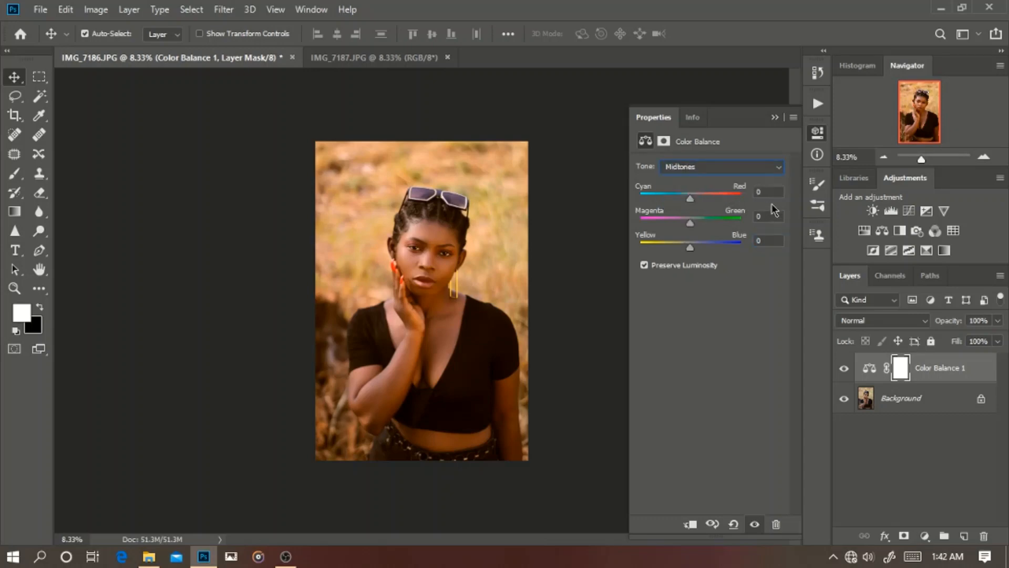
left_click(771, 192)
key("Up")
key("Up")
key("Up")
key("Up")
key("Up")
key("Up")
key("Up")
key("Up")
key("Up")
key("Up")
key("Up")
key("Up")
key("Up")
key("Up")
key("Up")
key("Up")
key("Down")
key("Down")
Step: Fine-tune the Magenta–Green balance of the Midtones, comparing a shift towards magenta with a shift towards green
key("Down")
key("Down")
key("Down")
key("Down")
key("Down")
key("Down")
key("Down")
key("Down")
key("Down")
key("Down")
key("Down")
key("Down")
key("Down")
key("Down")
key("Down")
key("Down")
key("Down")
key("Up")
key("Up")
key("Up")
key("Up")
key("Up")
key("Up")
key("Up")
key("Up")
key("Up")
key("Up")
key("Up")
key("Up")
key("Up")
key("Up")
key("Up")
key("Up")
key("Up")
key("Up")
key("Up")
left_click(776, 214)
key("Down")
key("Down")
key("Down")
key("Down")
key("Down")
key("Down")
key("Down")
key("Down")
key("Down")
key("Down")
key("Down")
key("Down")
key("Down")
key("Down")
key("Down")
key("Down")
key("Down")
key("Down")
key("Down")
key("Down")
key("Down")
key("Down")
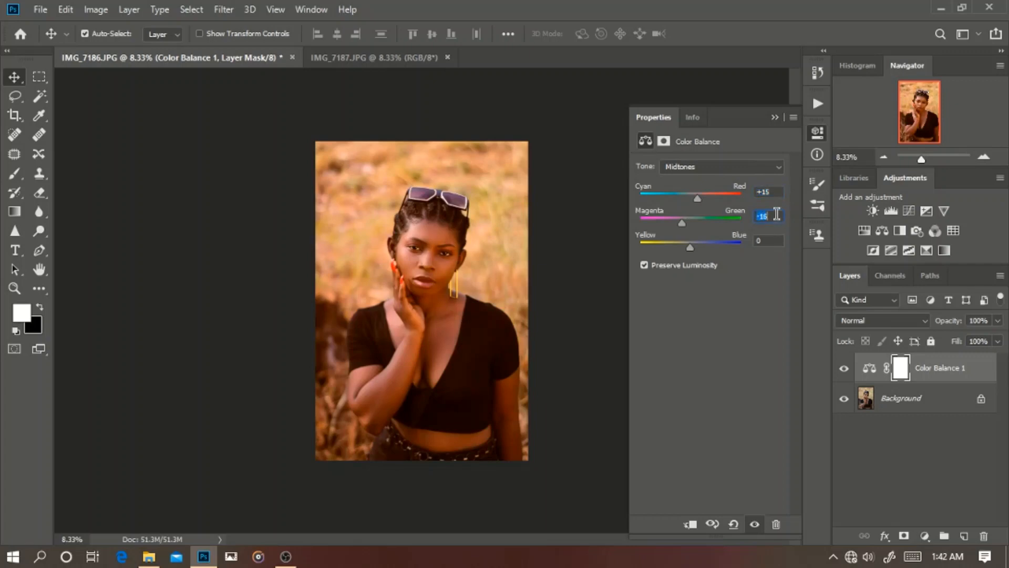
key("Up")
key("Up")
key("Up")
key("Up")
key("Up")
key("Up")
key("Up")
key("Up")
key("Up")
key("Up")
key("Up")
key("Up")
key("Up")
key("Up")
key("Up")
key("Up")
key("Up")
key("Up")
key("Up")
key("Up")
Step: Set the Midtones Yellow–Blue value to +5, fine-tune it in small shifts and close the Color Balance settings
key("Up")
key("Up")
key("Up")
key("Up")
key("Up")
key("Up")
key("Up")
key("Up")
key("Up")
key("Up")
key("Up")
key("Up")
key("Up")
key("Down")
key("Down")
key("Down")
key("Down")
key("Down")
key("Down")
key("Down")
key("Down")
key("Down")
left_click(777, 242)
type("+5")
key("Up")
key("Up")
key("Up")
key("Up")
key("Up")
key("Up")
key("Up")
key("Up")
key("Up")
key("Up")
key("Down")
key("Down")
key("Down")
key("Down")
key("Down")
key("Down")
key("Down")
key("Down")
key("Down")
key("Down")
key("Down")
key("Down")
key("Down")
key("Up")
key("Up")
key("Up")
key("Up")
key("Up")
key("Up")
key("Up")
key("Up")
key("Up")
key("Up")
key("Up")
left_click(775, 117)
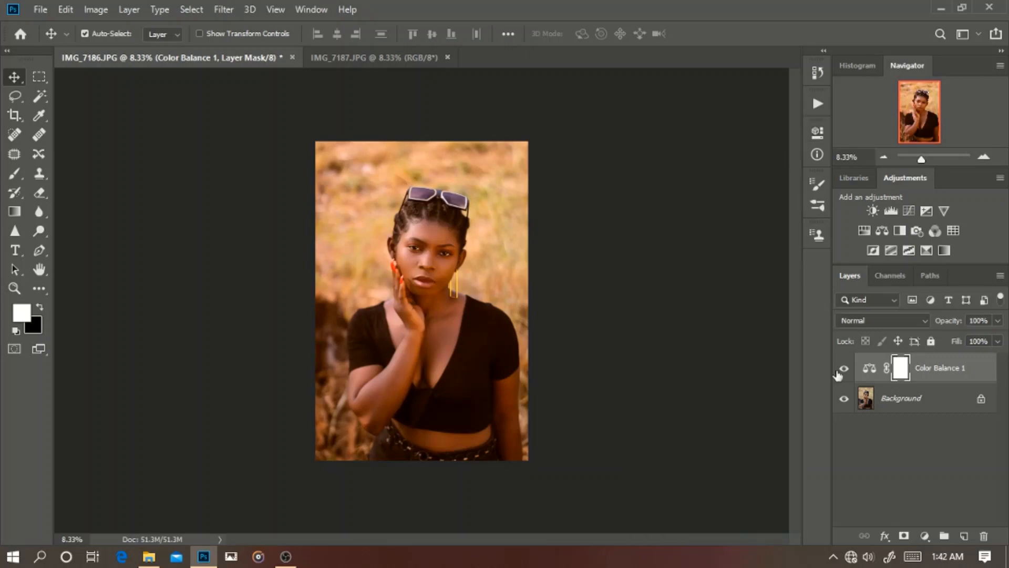
Step: Compare the portrait with and without the Color Balance adjustment, including a closer view
left_click(843, 369)
left_click(845, 369)
key("ctrl+plus")
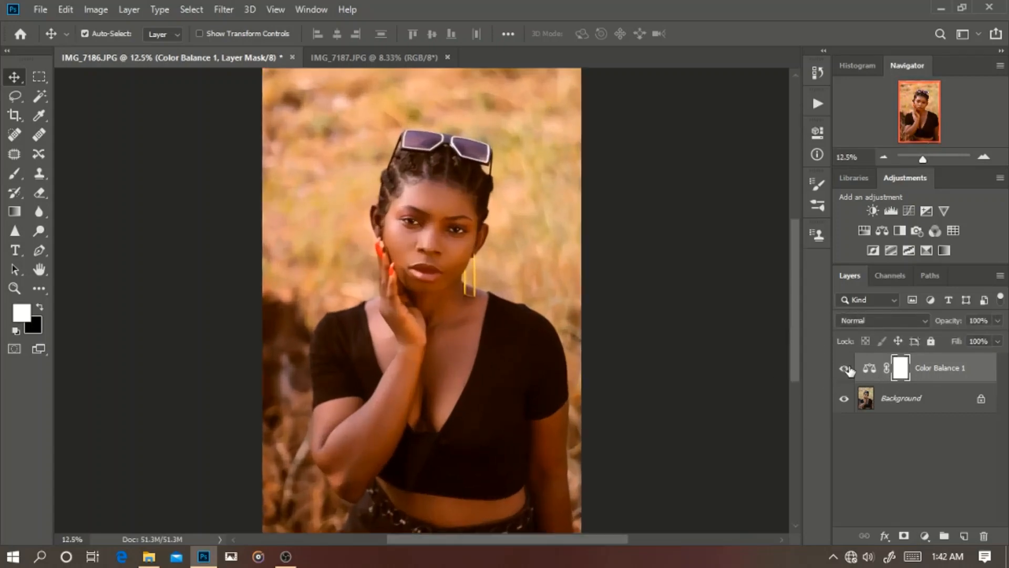
left_click(844, 369)
left_click(844, 369)
Step: Lower the Color Balance layer's opacity to 60% and check the portrait with and without the layer
left_click_drag(952, 321, 948, 323)
left_click(844, 369)
key("ctrl+minus")
left_click(844, 370)
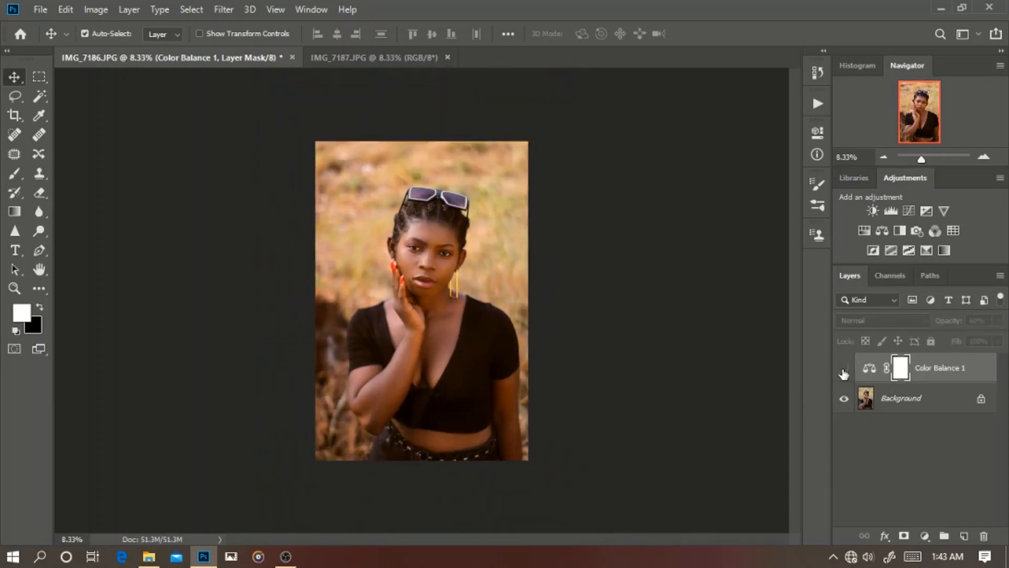
left_click(844, 371)
left_click(844, 371)
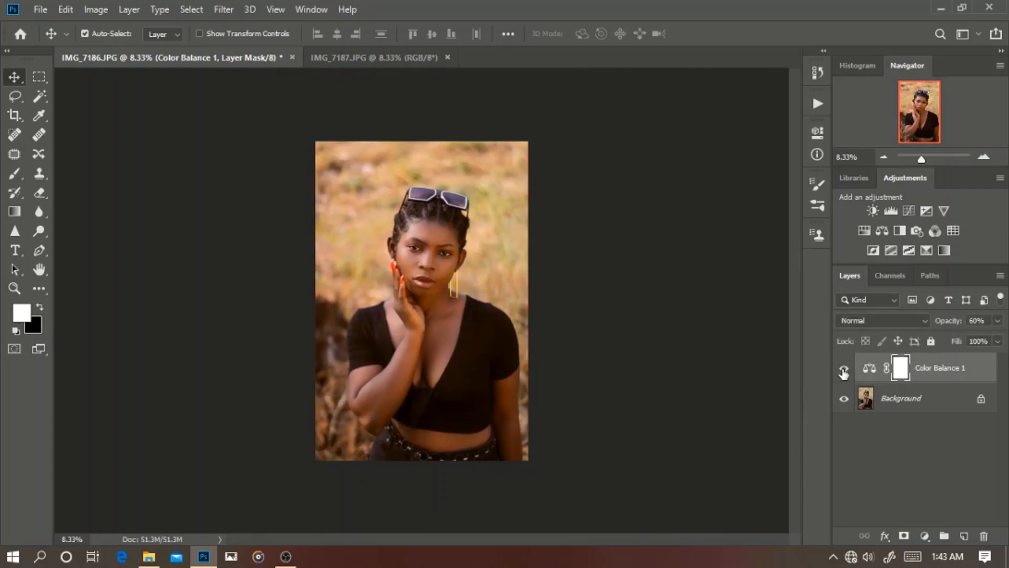
Step: Add a Selective Color adjustment layer and, for the Whites, set Cyan to +92% and Yellow to -96%
left_click(923, 537)
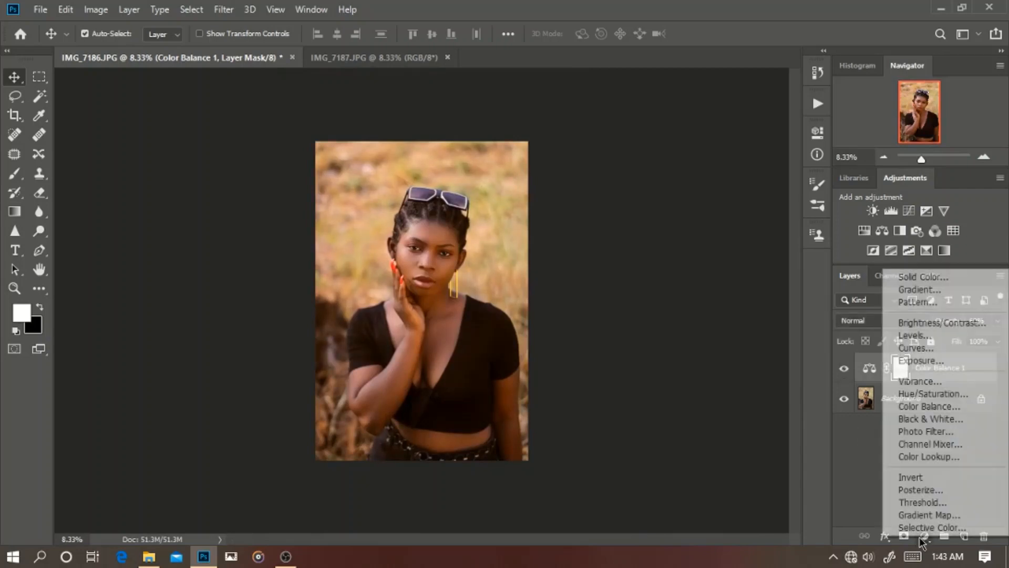
left_click(924, 528)
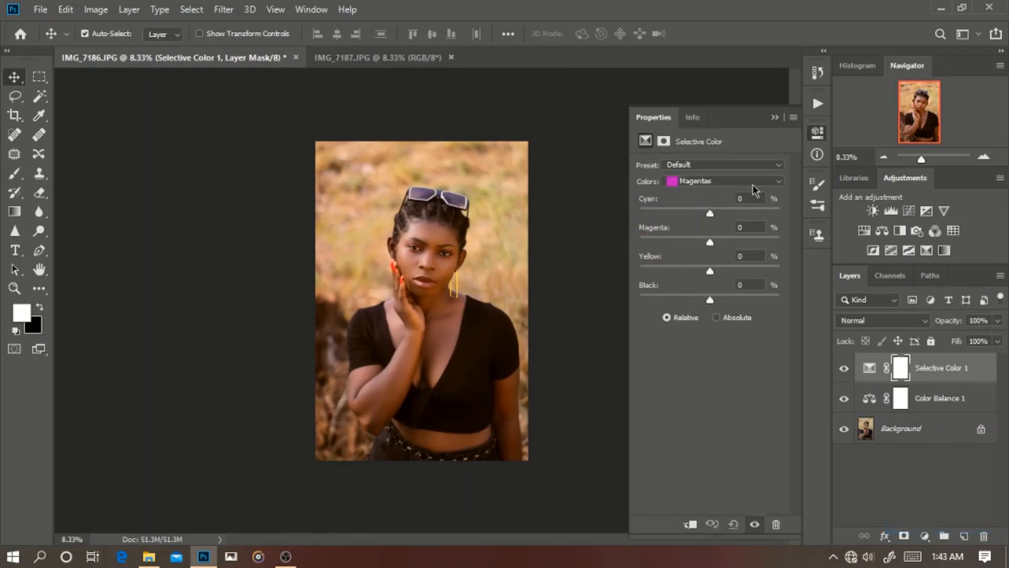
left_click(756, 182)
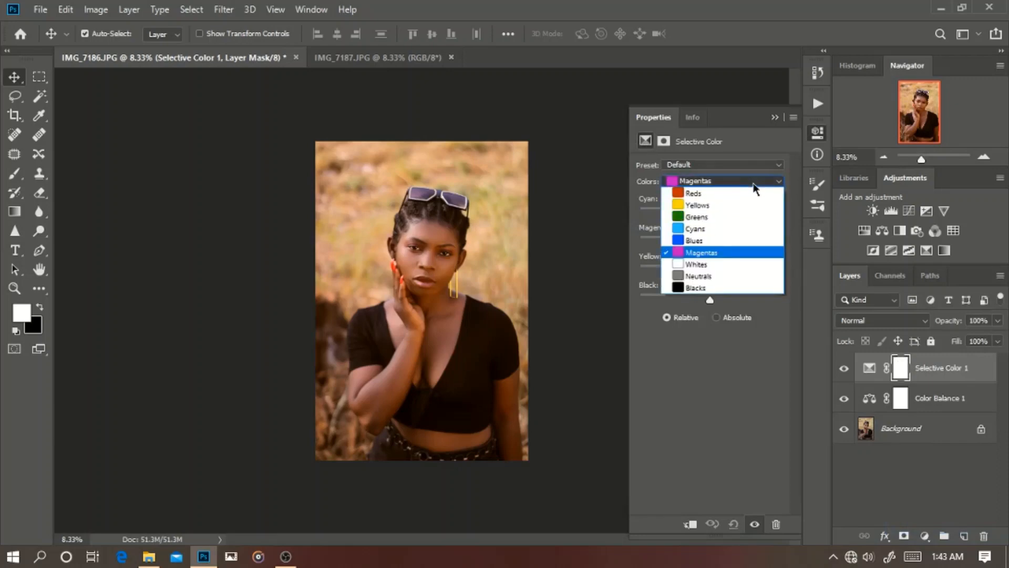
left_click(711, 263)
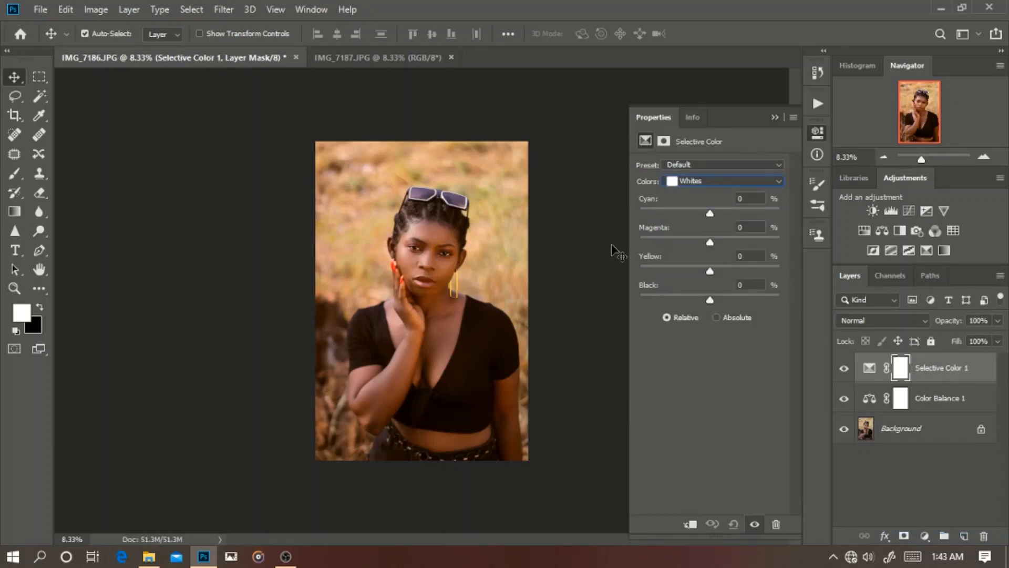
key("ctrl+plus")
key("ctrl+plus")
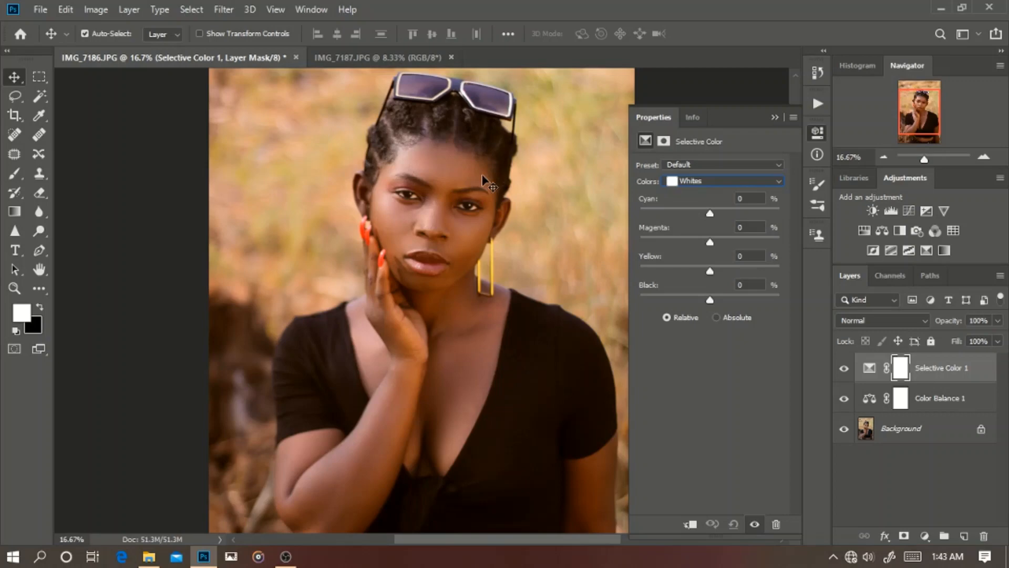
left_click_drag(710, 213, 766, 213)
left_click_drag(709, 271, 644, 270)
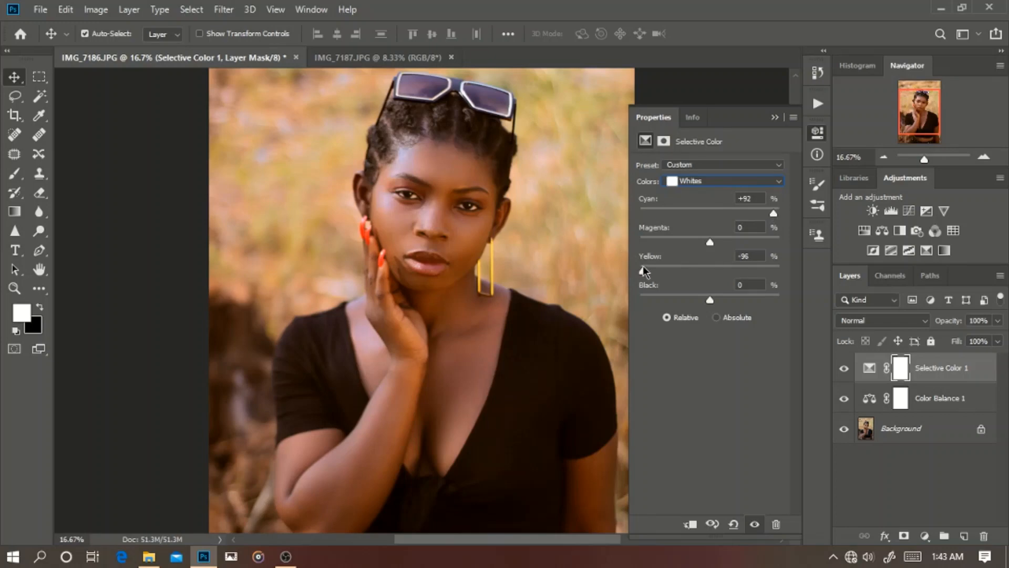
Step: Inspect the skin highlights on the face up close with and without the Selective Color adjustment
key("ctrl+plus")
key("ctrl+plus")
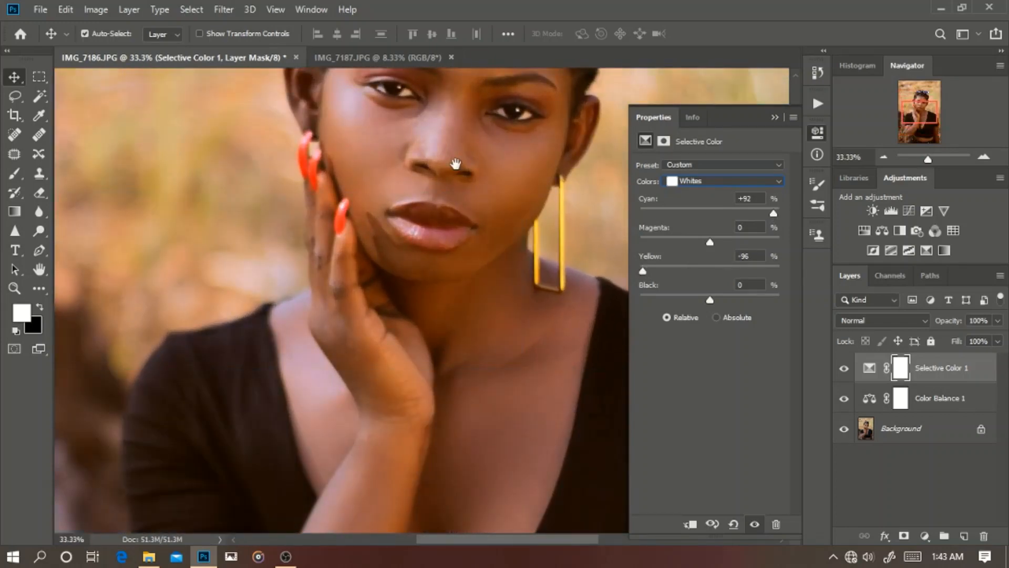
left_click_drag(455, 165, 471, 349)
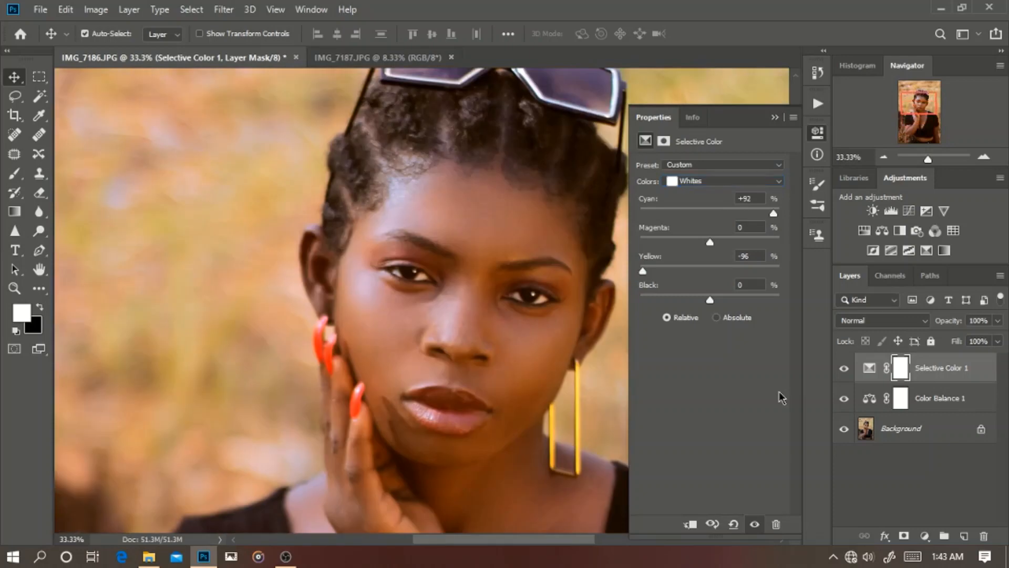
left_click(844, 369)
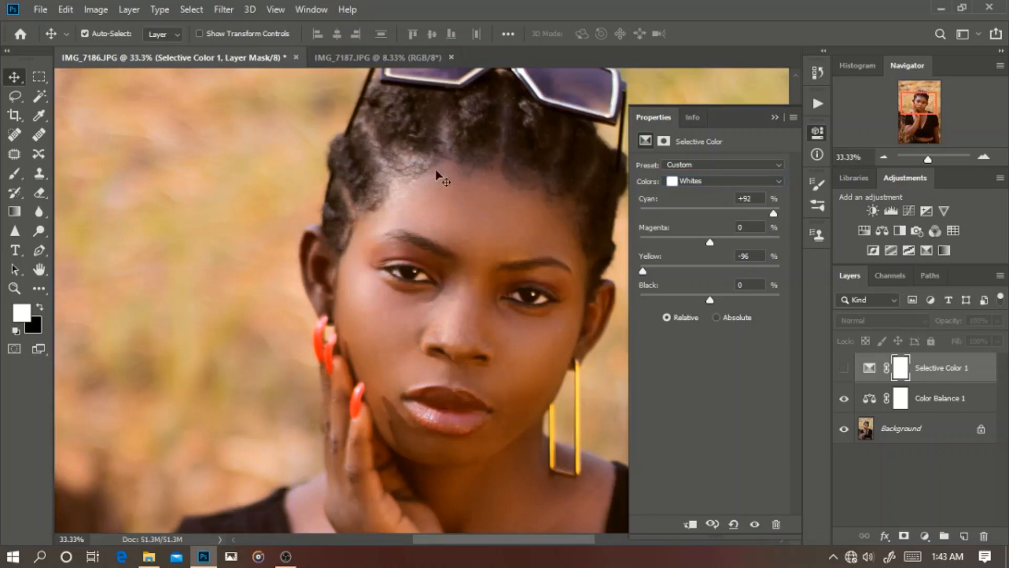
left_click(844, 369)
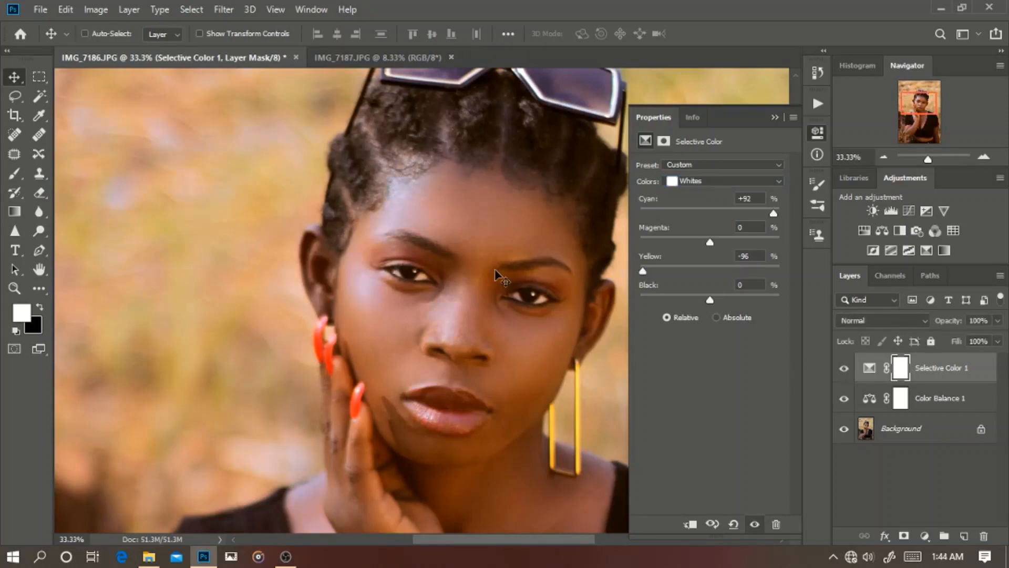
Step: Switch the Selective Color range to Reds and try a Cyan shift, resetting Cyan to 0
key("ctrl+minus")
key("ctrl+minus")
key("ctrl+minus")
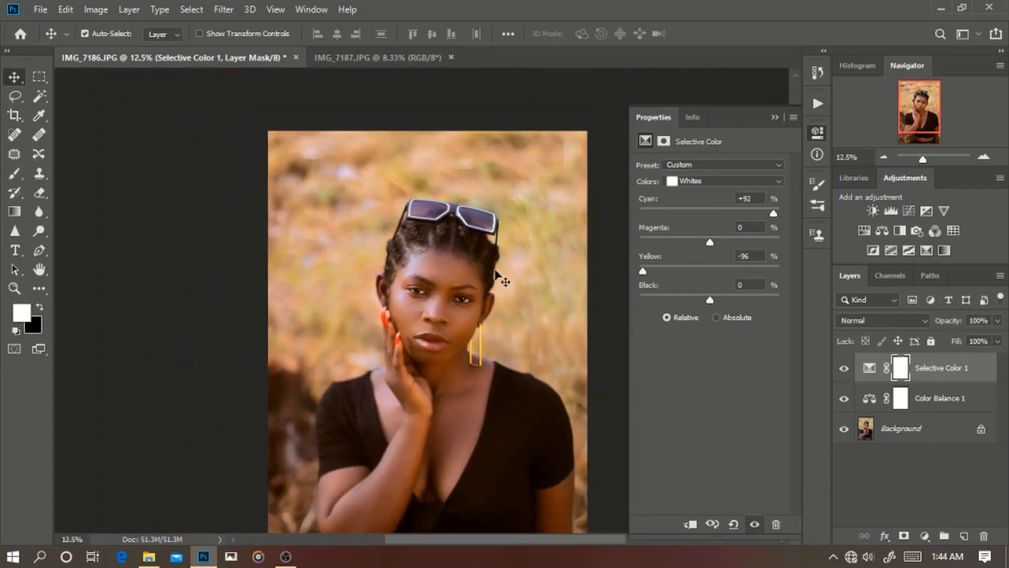
left_click(724, 179)
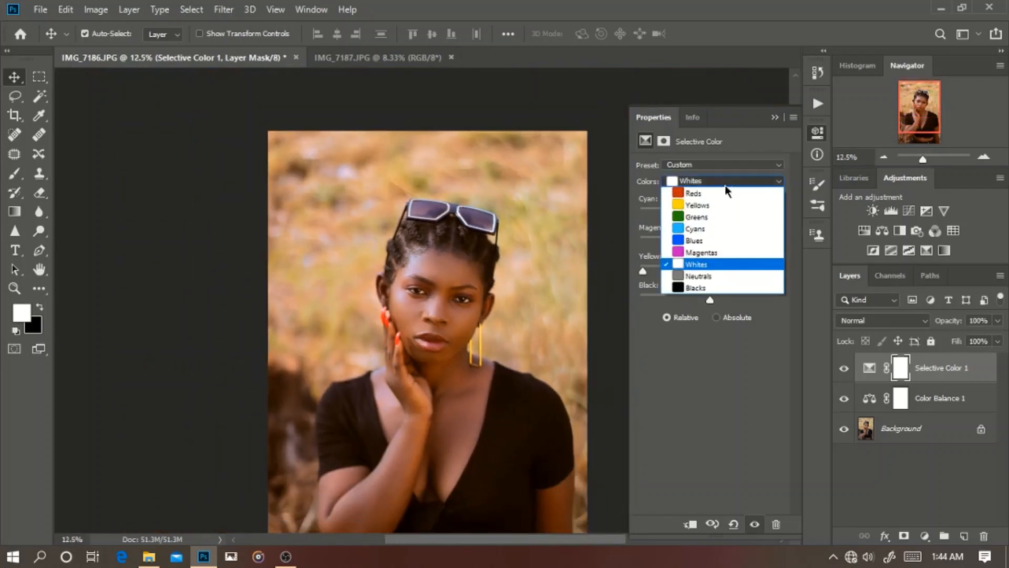
left_click(726, 195)
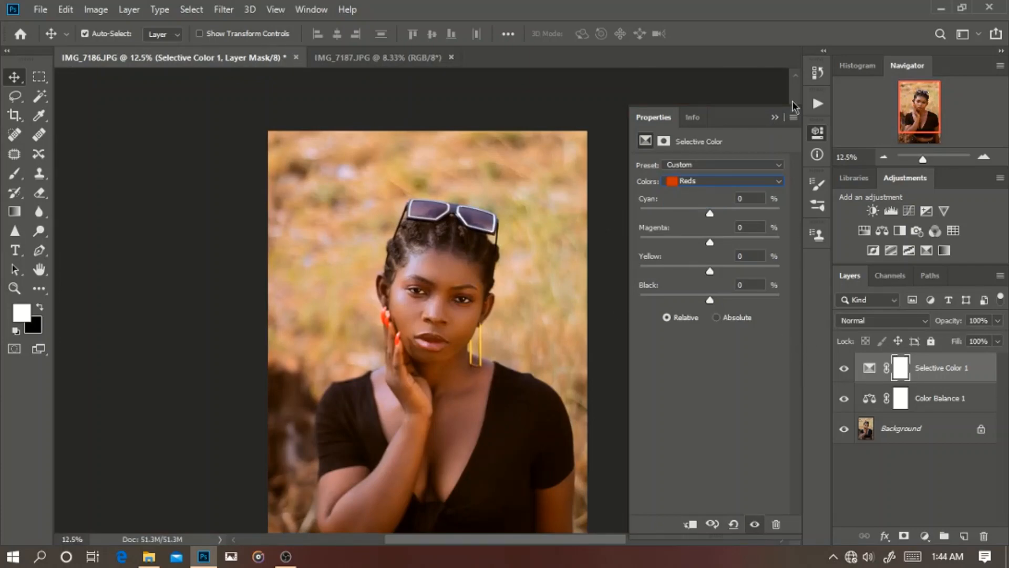
scroll(794, 82, "down", 3)
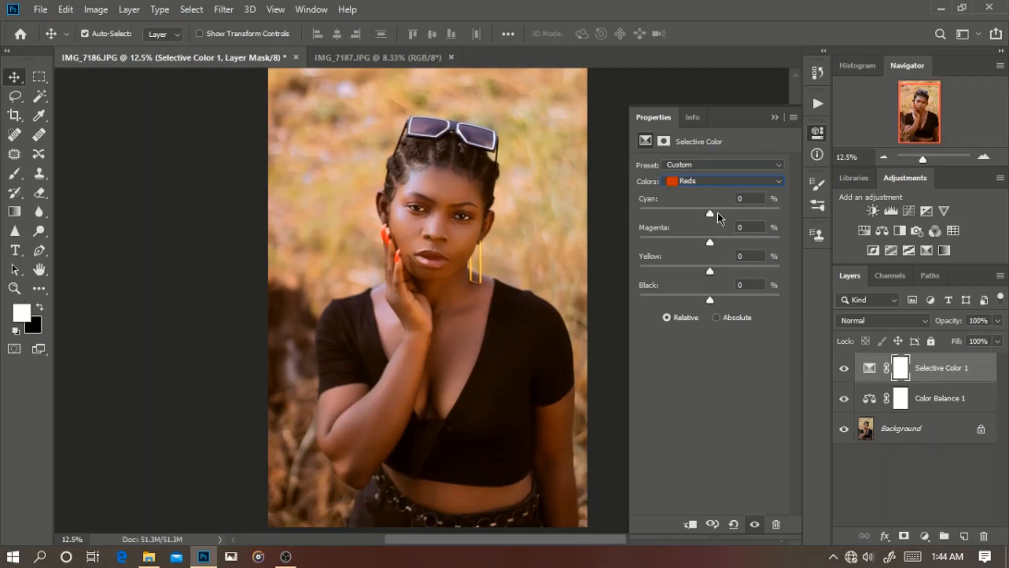
left_click_drag(710, 213, 729, 225)
double_click(759, 196)
type("0")
Step: Fine-tune the Black and Yellow amounts of the Reds in the Selective Color layer
mouse_move(712, 302)
left_mouse_down()
mouse_move(704, 302)
mouse_move(714, 309)
left_mouse_up()
scroll(752, 283, "up", 3)
scroll(752, 283, "down", 3)
key("Return")
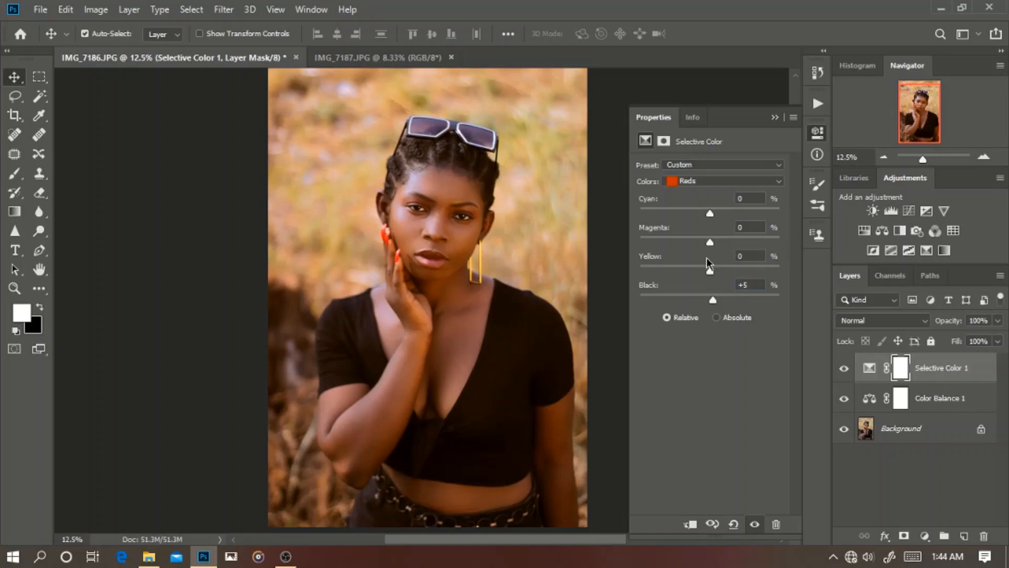
left_click_drag(741, 271, 713, 283)
Step: Try Cyan and Magenta shifts in the Selective Color Greens range, resetting each to 0
left_click(715, 184)
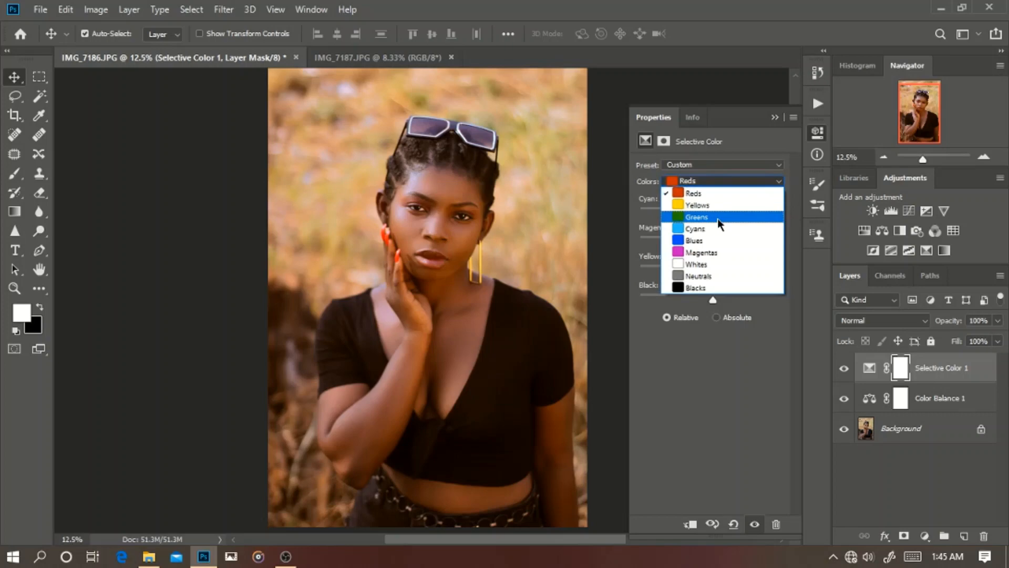
left_click(695, 216)
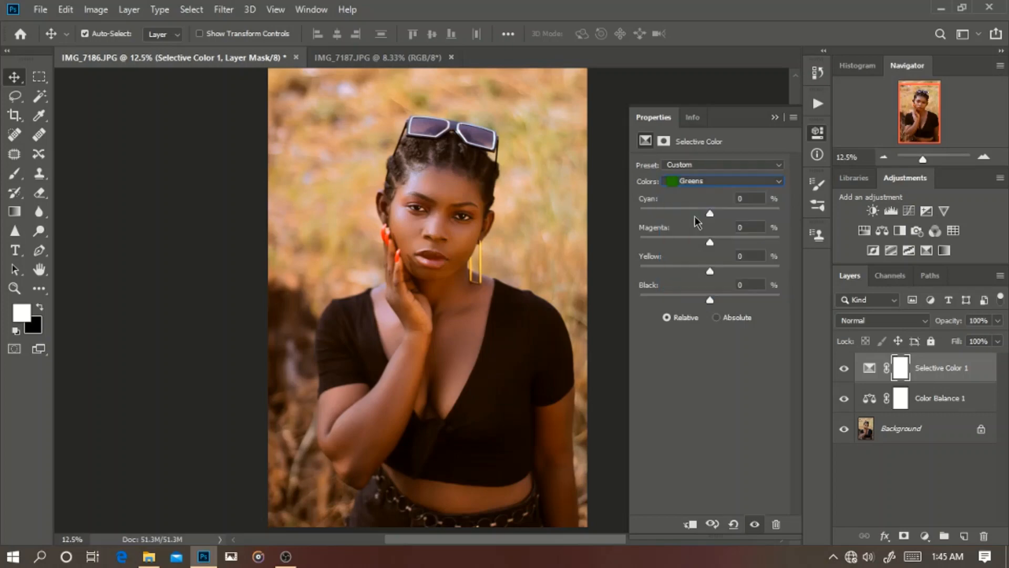
scroll(795, 96, "up", 1)
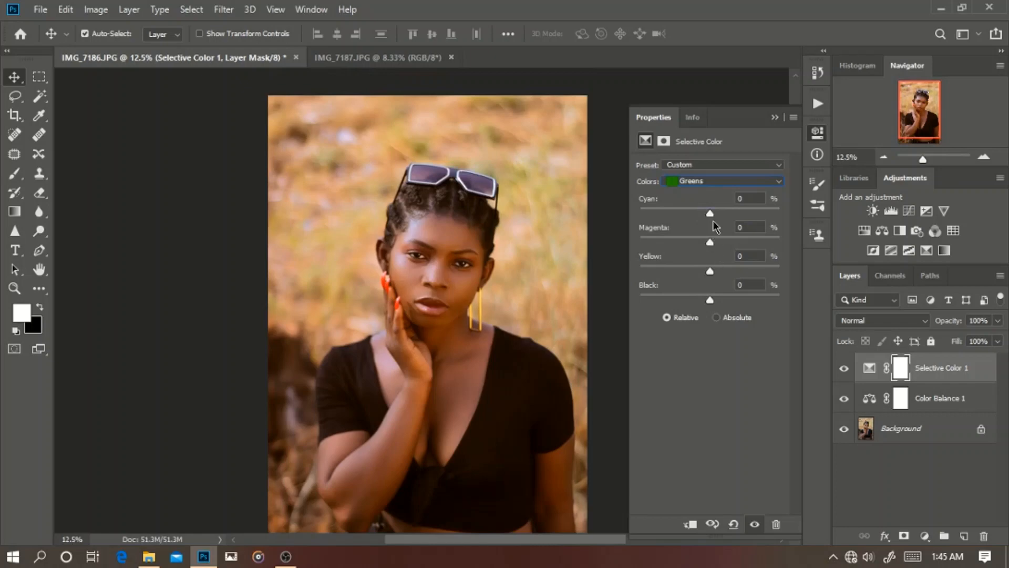
left_click_drag(750, 218, 718, 219)
double_click(757, 198)
type("0")
mouse_move(711, 242)
left_mouse_down()
mouse_move(743, 242)
mouse_move(719, 243)
left_mouse_up()
double_click(756, 227)
type("0")
Step: Try Yellow and Black shifts in the Greens range, resetting both to 0
left_click_drag(711, 272, 729, 303)
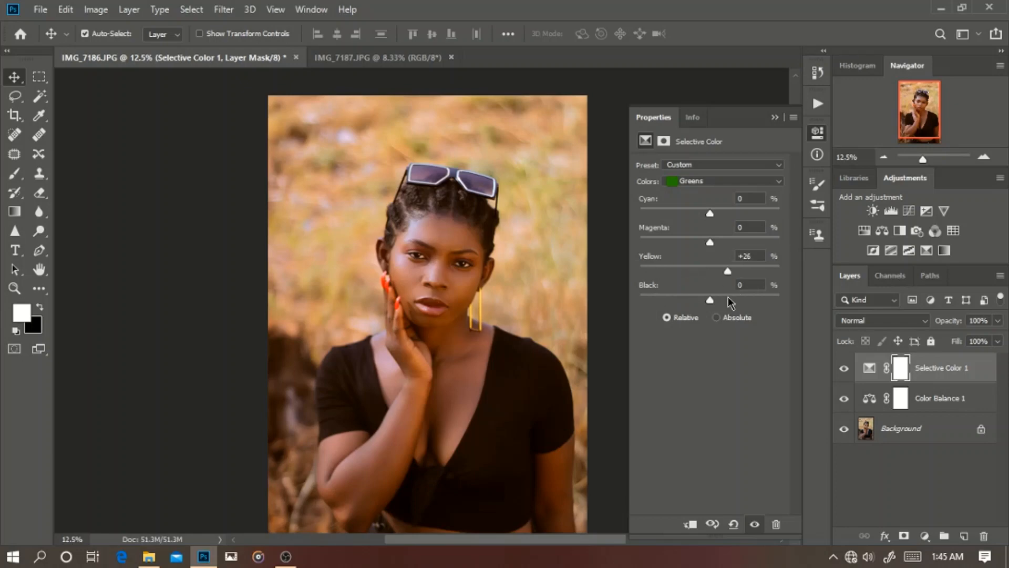
left_click(760, 259)
type("0")
mouse_move(713, 301)
left_mouse_down()
mouse_move(667, 295)
mouse_move(767, 300)
mouse_move(659, 300)
mouse_move(749, 310)
mouse_move(757, 298)
mouse_move(708, 305)
left_mouse_up()
left_click(764, 284)
type("0")
left_click(740, 200)
Step: Switch the Selective Color range to Yellows and try a Yellow shift of +37%, resetting it to 0
left_click(749, 182)
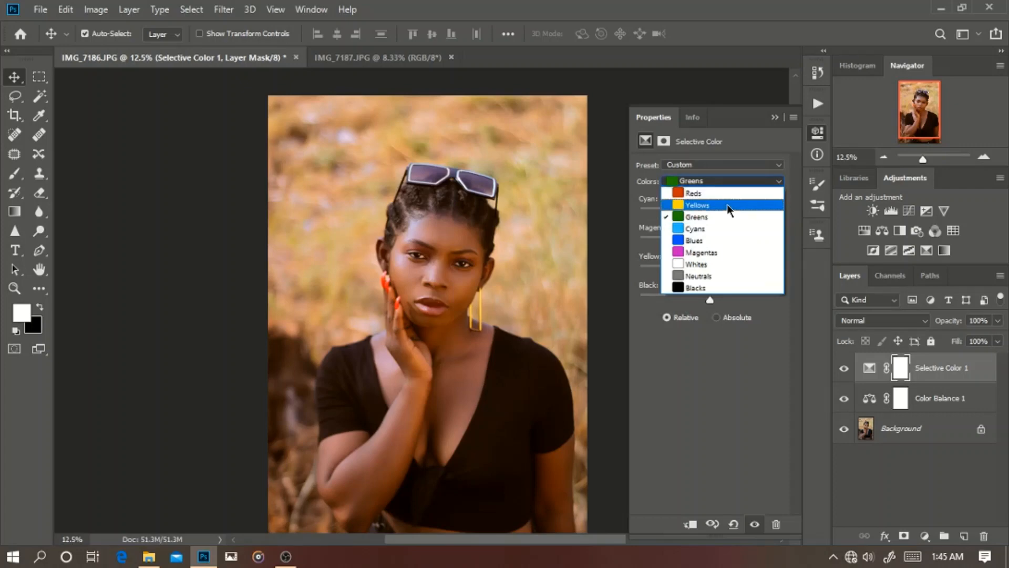
left_click(736, 205)
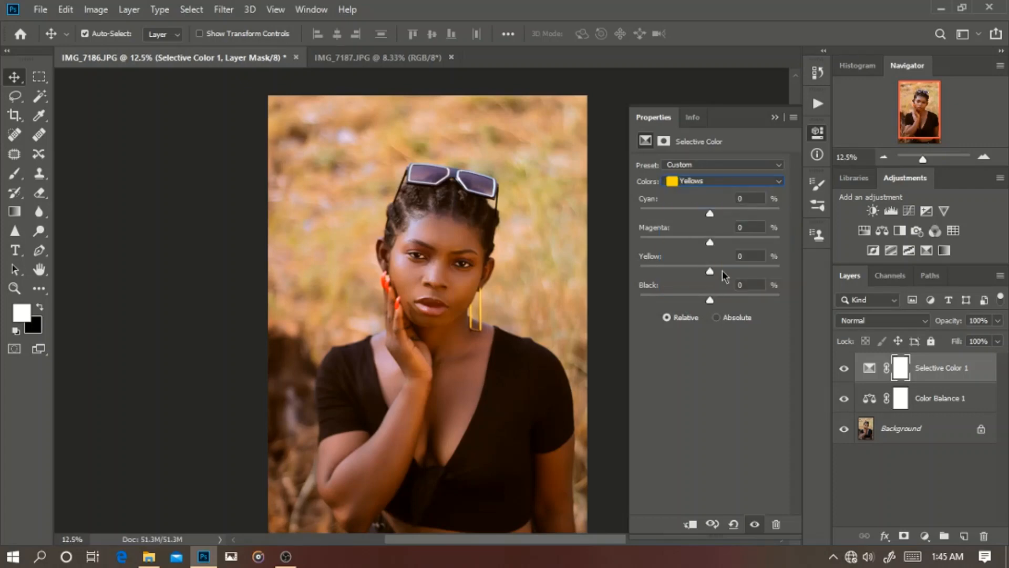
left_click_drag(711, 270, 736, 302)
scroll(464, 274, "down", 2)
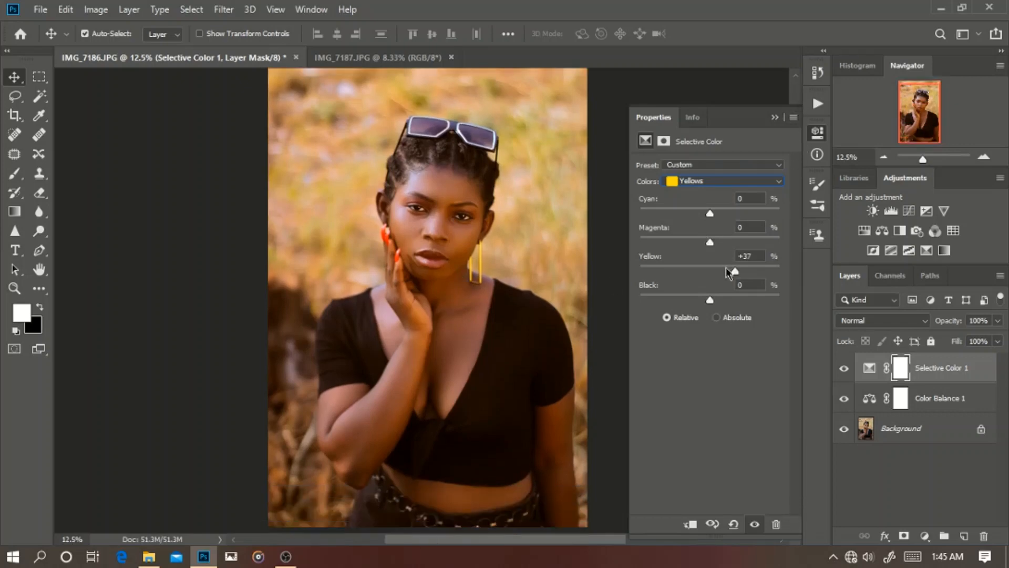
left_click_drag(735, 271, 712, 270)
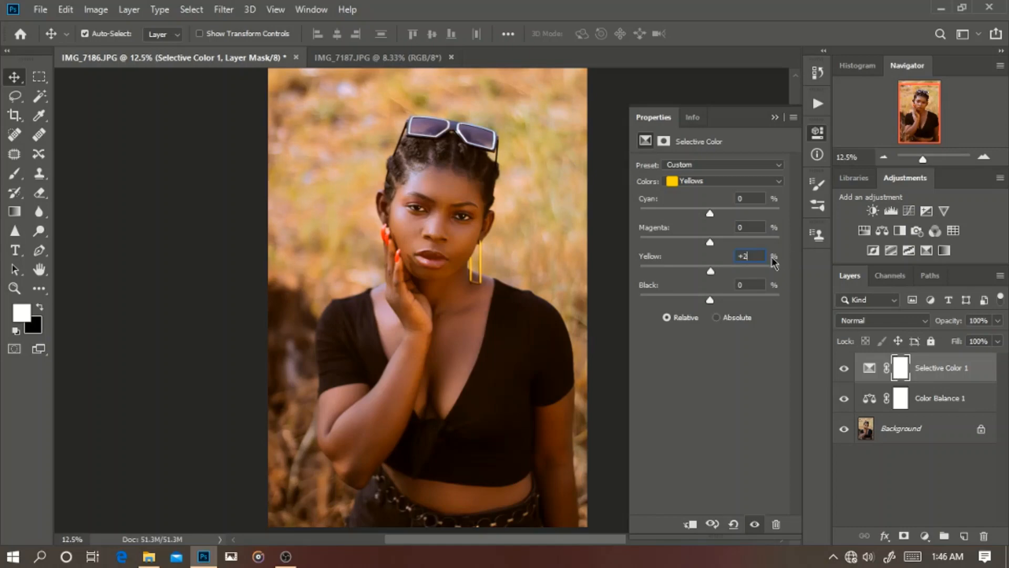
key("BackSpace")
type("0")
key("Return")
Step: Fine-tune the Black amount of the Yellows, try a Cyan shift reset to 0, and close the Selective Color settings
mouse_move(710, 300)
left_mouse_down()
mouse_move(724, 301)
mouse_move(695, 306)
mouse_move(713, 317)
left_mouse_up()
left_click_drag(711, 213, 724, 235)
left_click(757, 198)
type("0")
left_click(894, 258)
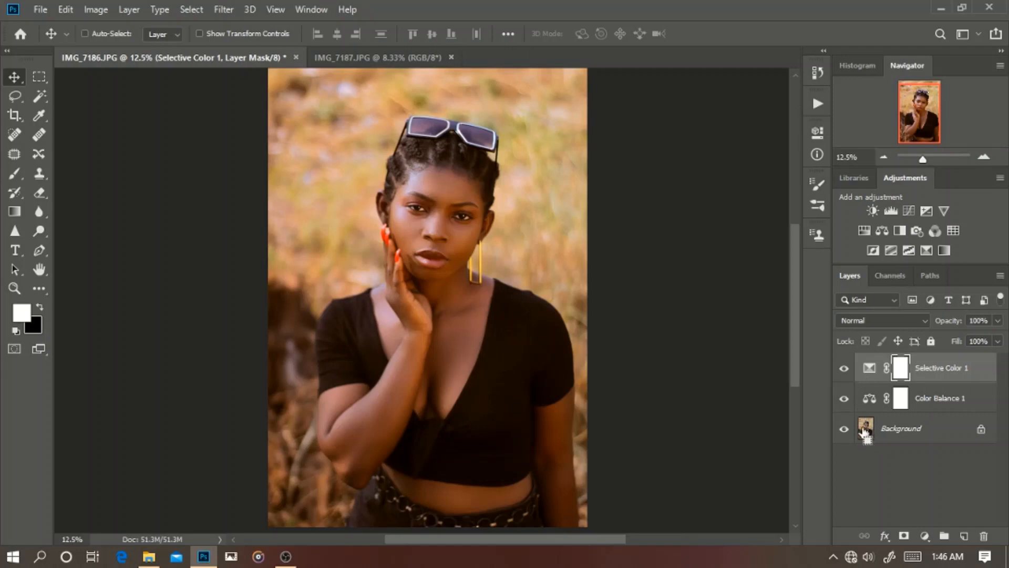
Step: Compare the original Background photo with the full color grade by temporarily hiding both adjustment layers
left_click(845, 429, "alt")
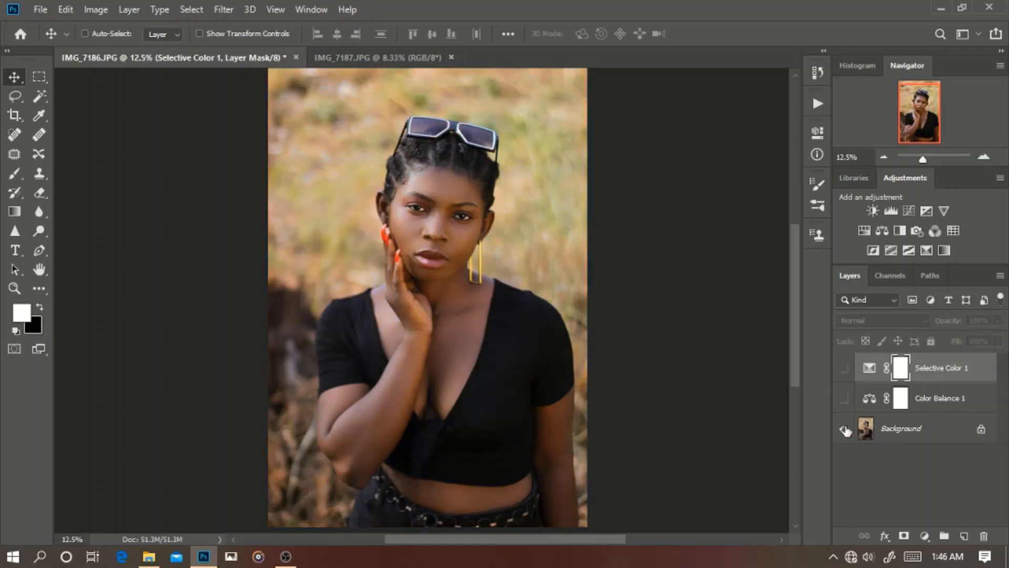
left_click(844, 429, "alt")
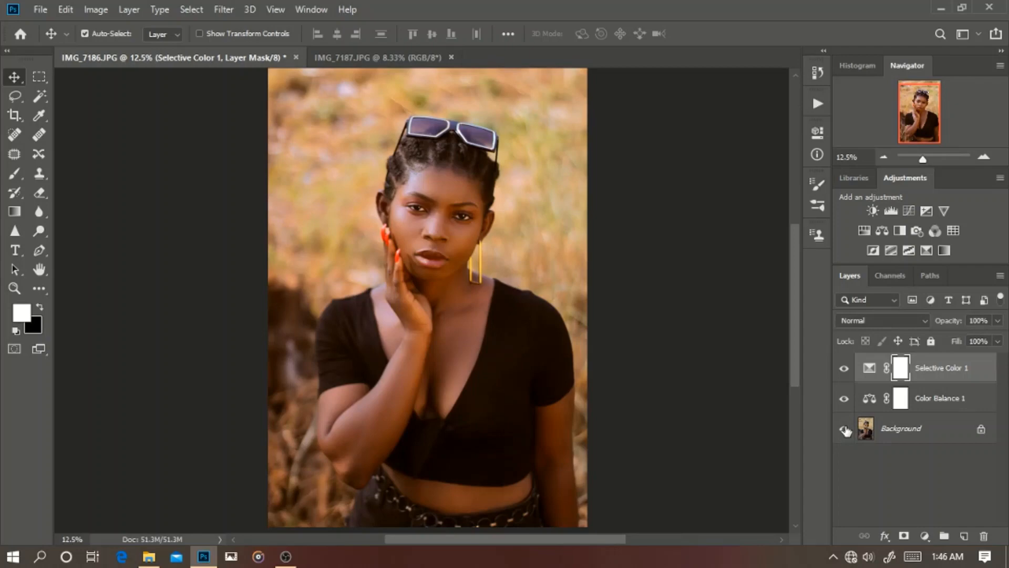
key("ctrl+minus")
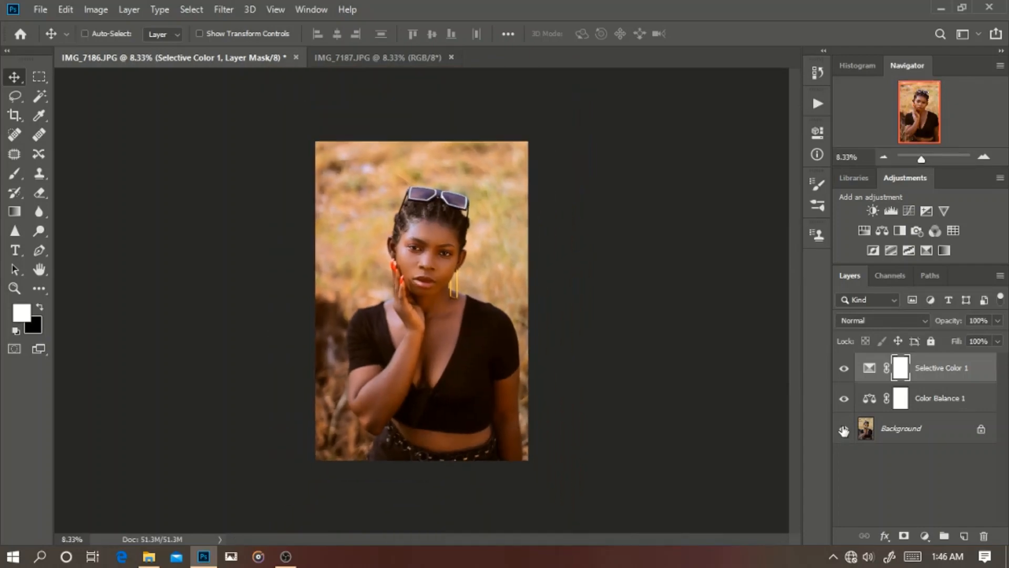
left_click(844, 431, "alt")
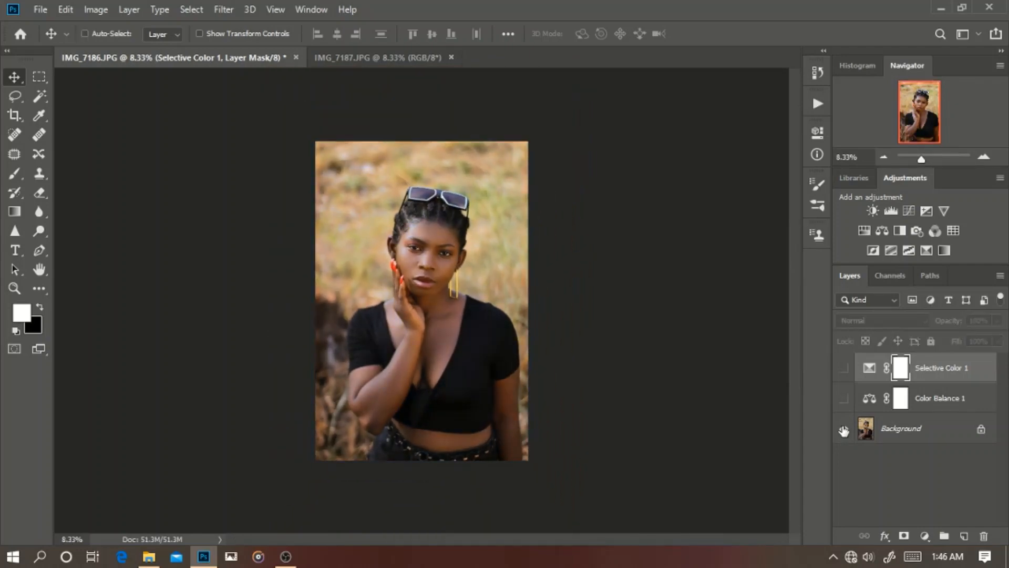
left_click(844, 431, "alt")
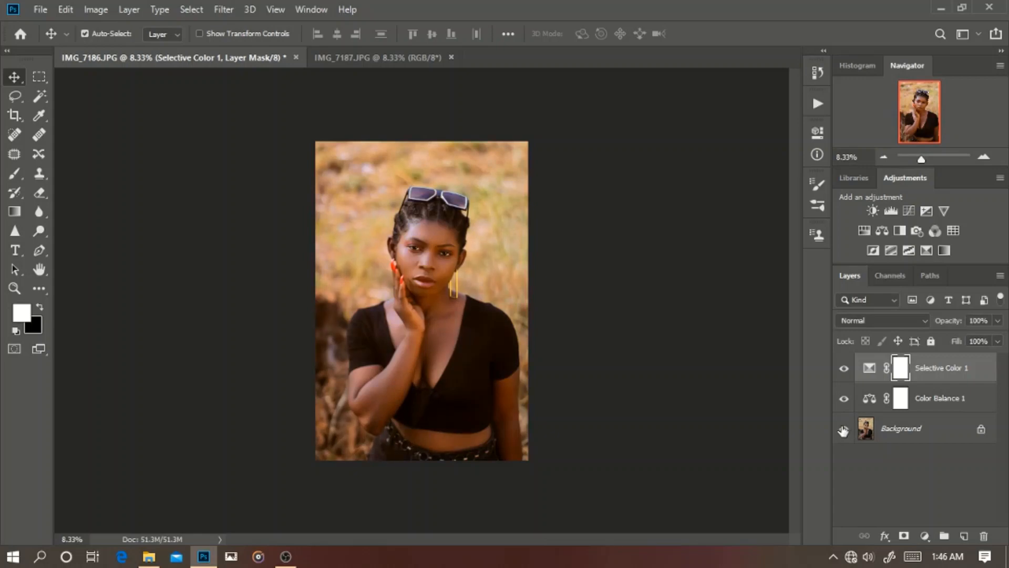
Step: Add a Hue/Saturation adjustment layer and switch its color range from Master to Reds
left_click(925, 536)
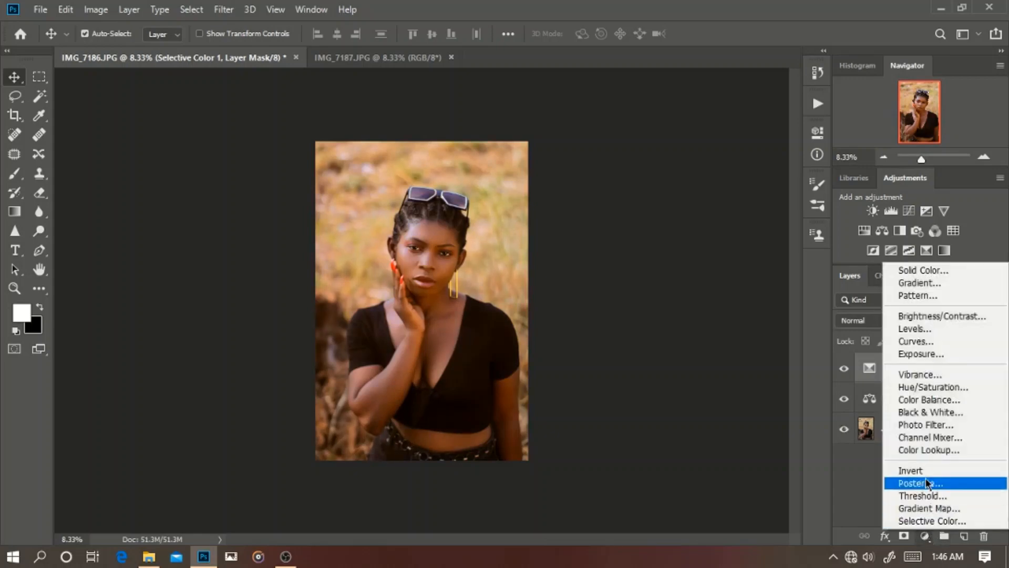
left_click(928, 387)
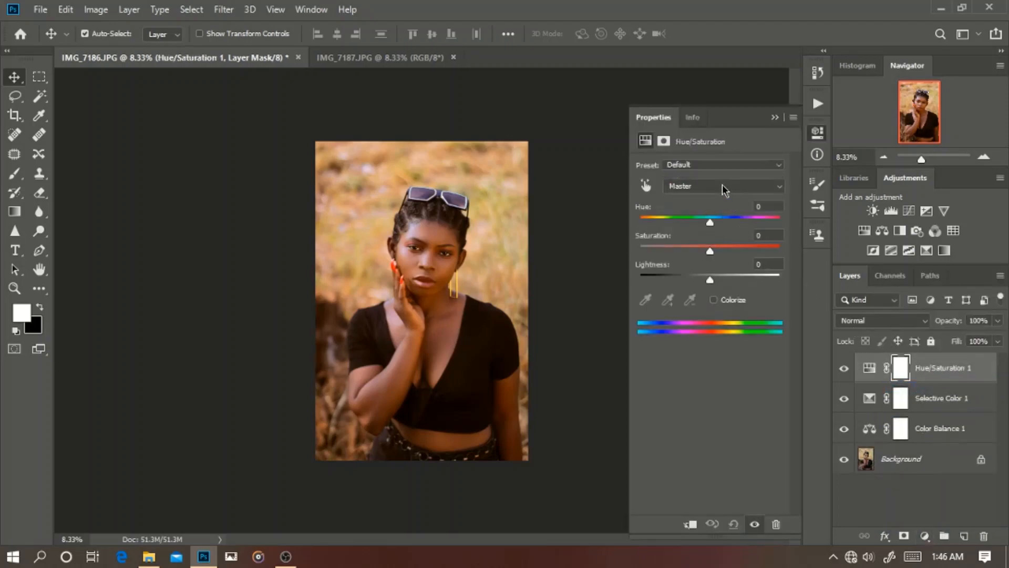
left_click(722, 184)
left_click(722, 184)
left_click(722, 184)
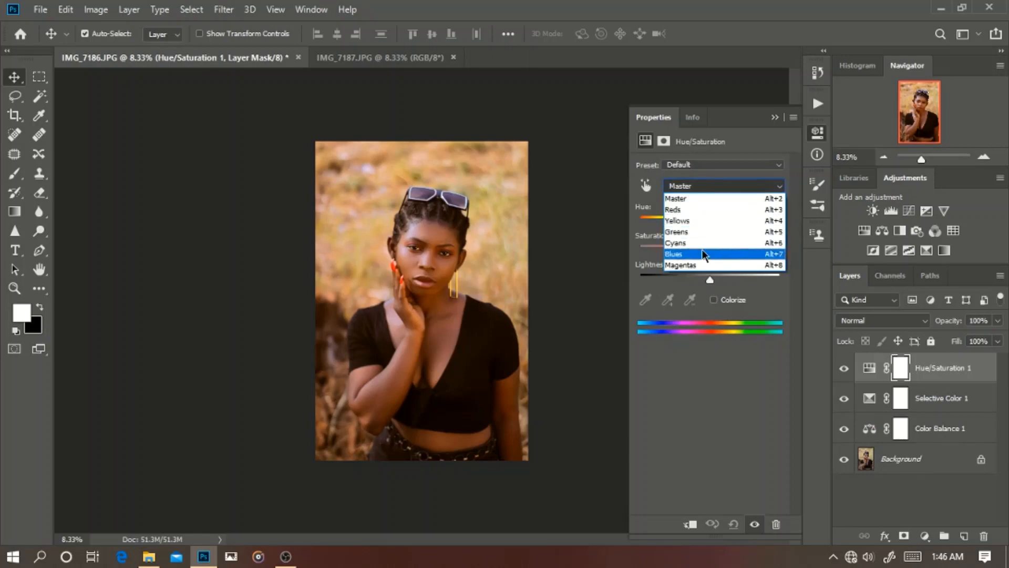
left_click(713, 211)
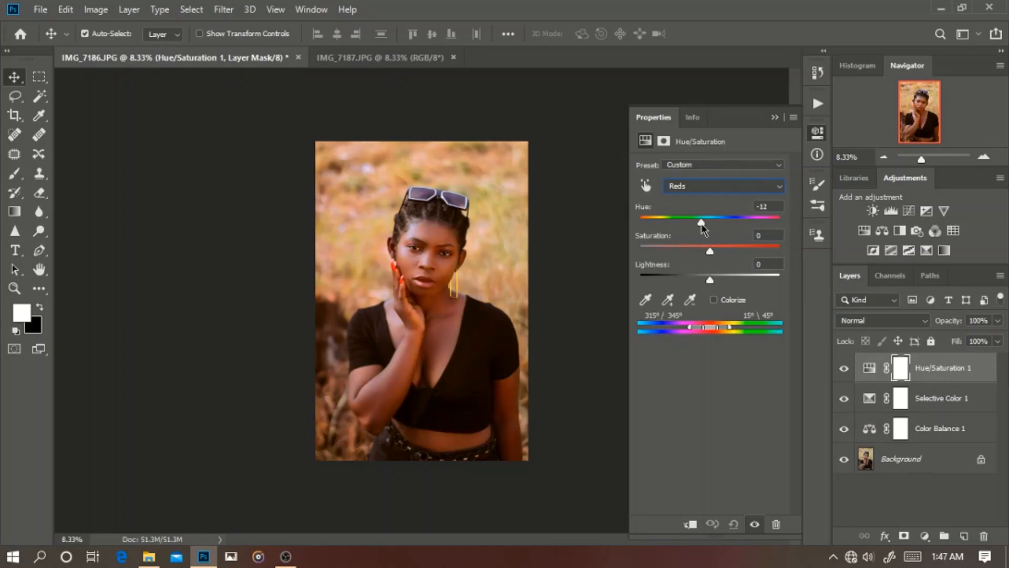
Step: Try shifting the Hue of the Reds in the Hue/Saturation adjustment, resetting it to 0
left_click_drag(705, 222, 717, 227)
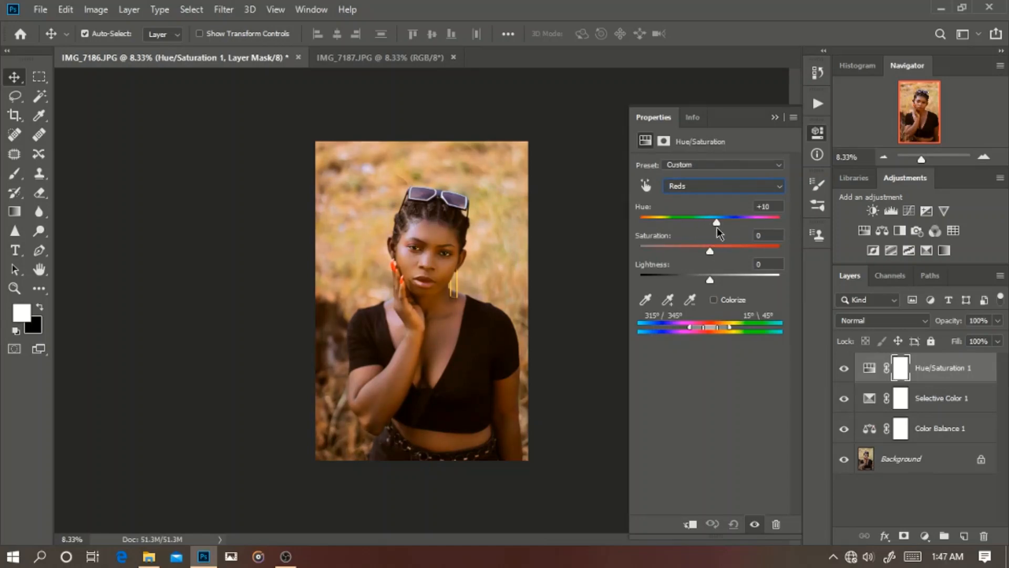
left_click(773, 208)
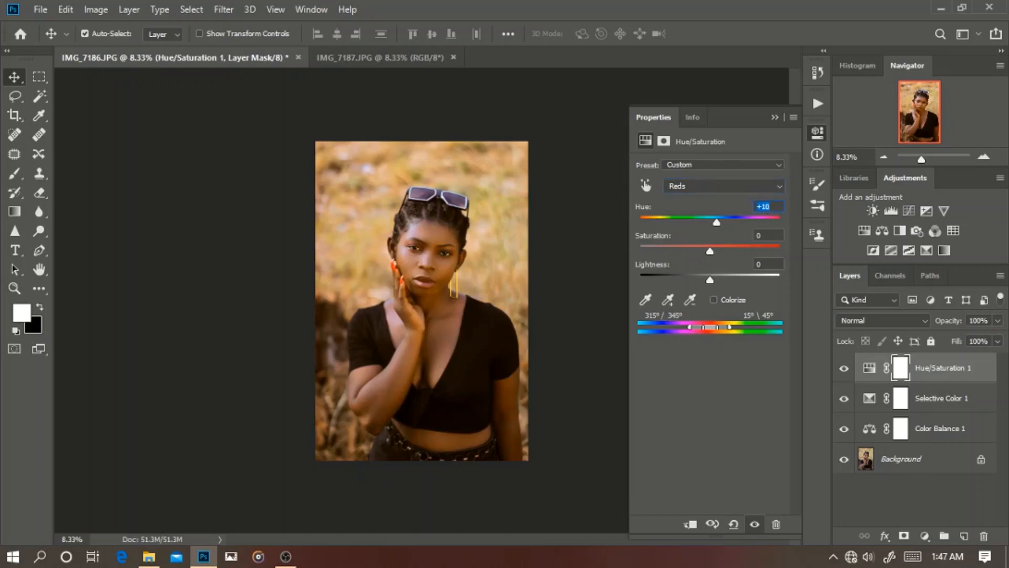
type("0")
Step: Fine-tune the Saturation of the Reds in small decrements while checking the skin tones closer up
mouse_move(706, 252)
left_mouse_down()
mouse_move(734, 257)
mouse_move(702, 255)
mouse_move(720, 257)
mouse_move(712, 252)
left_mouse_up()
key("ctrl+plus")
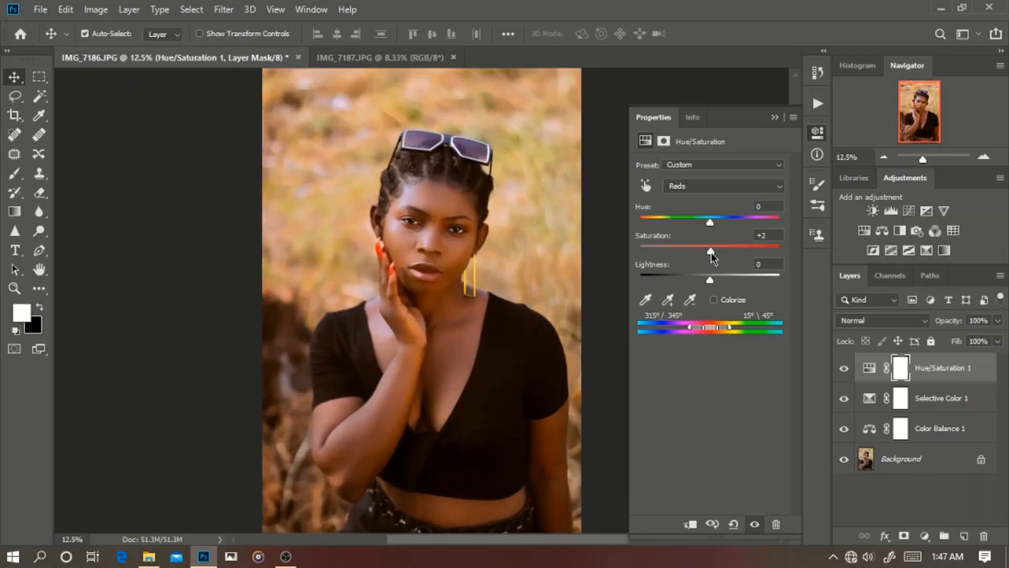
left_click(776, 232)
key("Down")
key("Down")
key("Down")
key("Down")
key("Down")
key("Down")
key("Down")
key("Down")
key("Return")
left_click(771, 235)
Step: Switch the Hue/Saturation range to Cyans, try a Saturation shift, reset it to 0 and close the settings
left_click(757, 191)
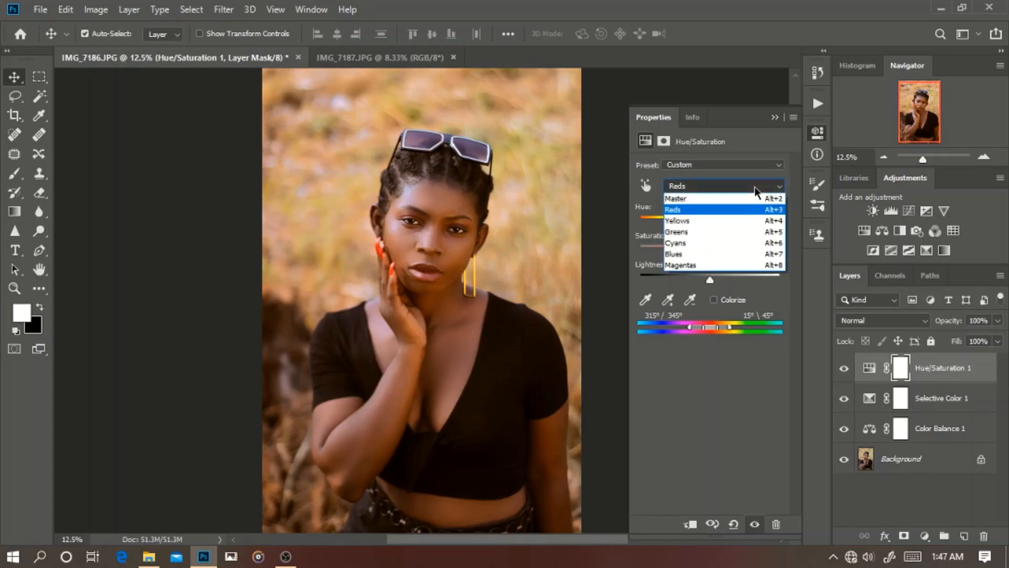
left_click(739, 241)
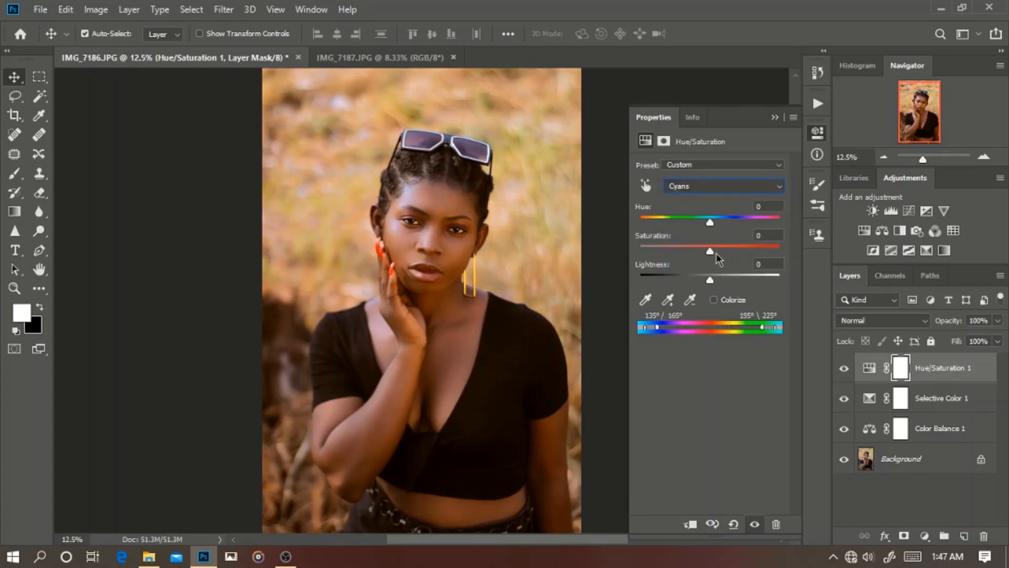
mouse_move(710, 251)
left_mouse_down()
mouse_move(762, 251)
mouse_move(699, 267)
mouse_move(713, 266)
left_mouse_up()
left_click(775, 235)
type("0")
left_click(732, 187)
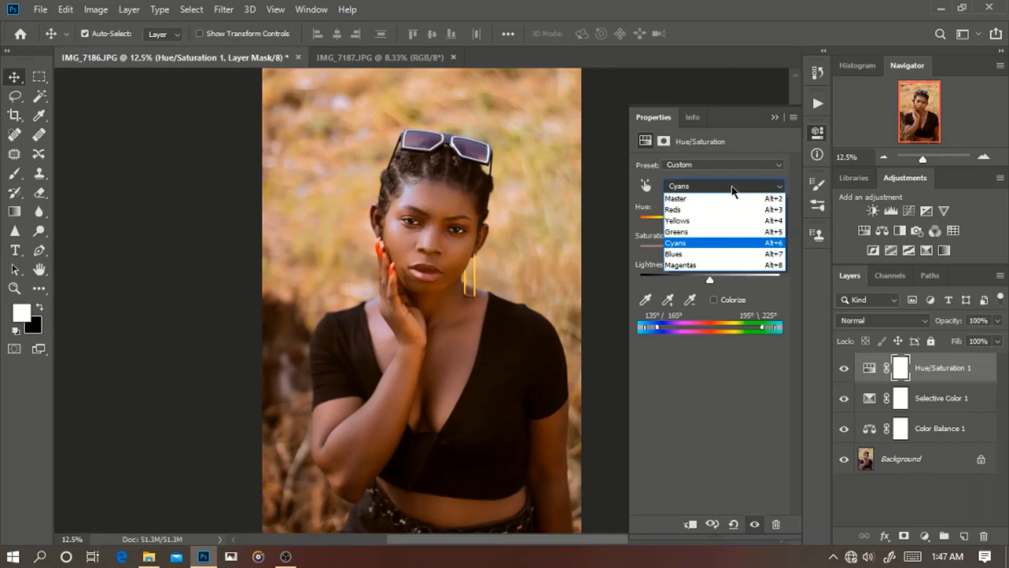
left_click(775, 126)
left_click(775, 118)
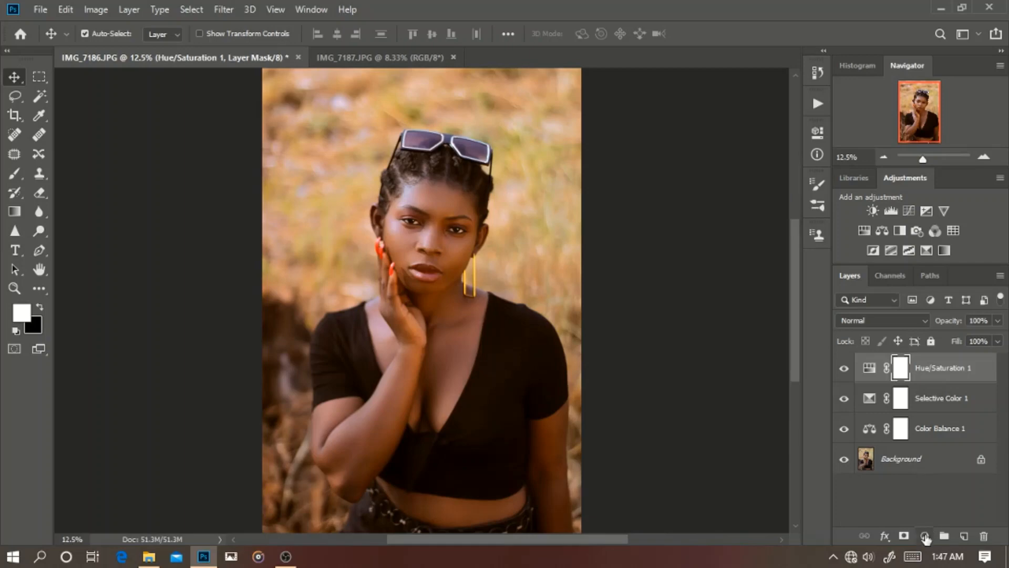
Step: Add a Curves adjustment layer and brighten the highlights by moving the RGB white point to an input of 232
left_click(925, 536)
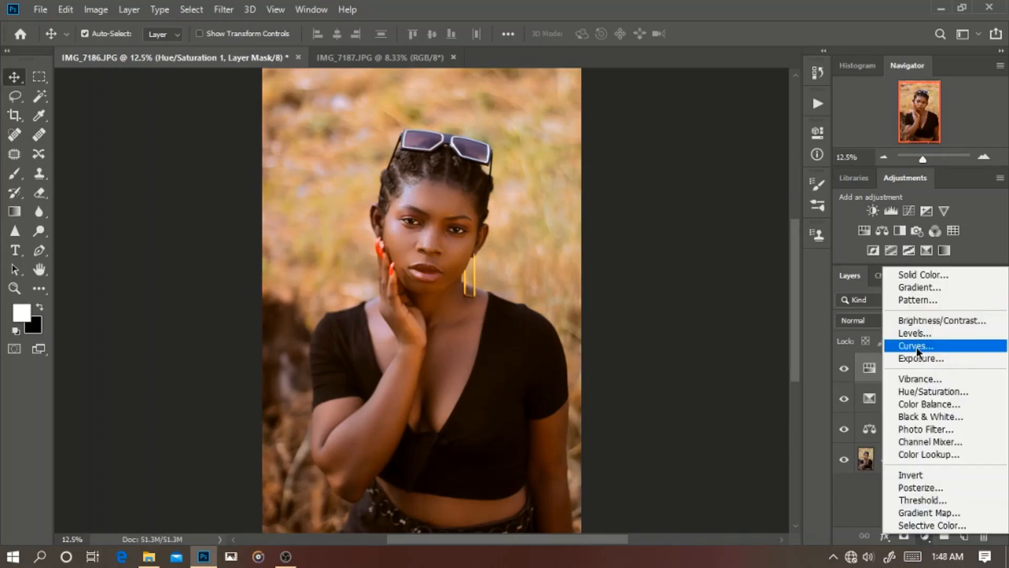
left_click(916, 347)
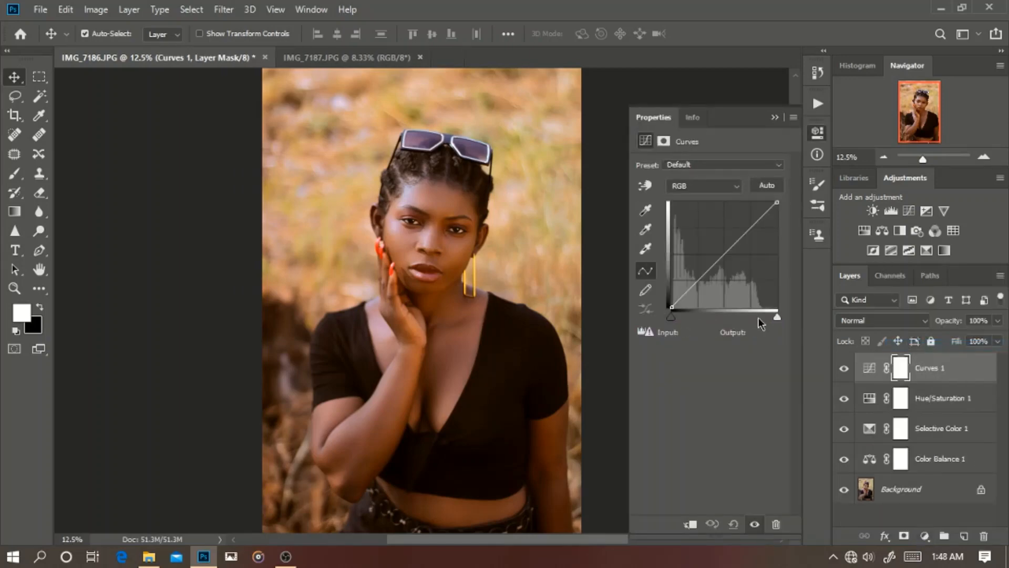
key("ctrl+minus")
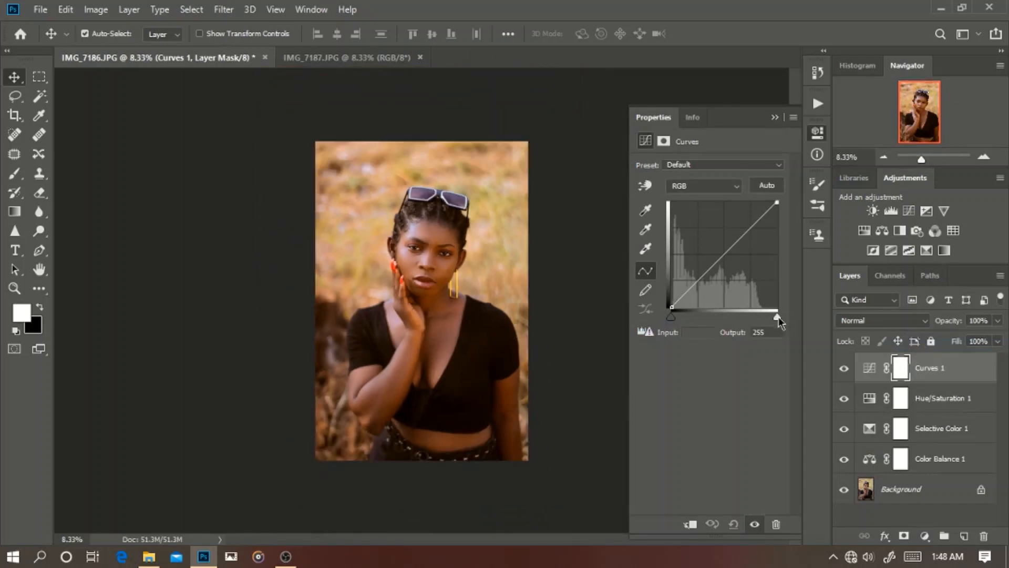
left_click_drag(777, 317, 767, 314)
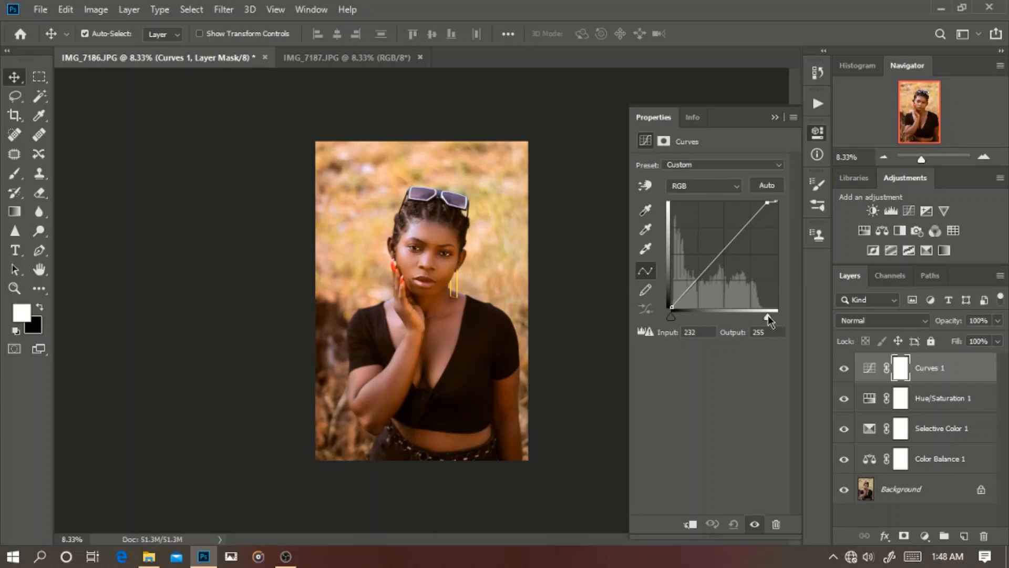
Step: Compare the portrait with and without the Curves adjustment, and close the Curves settings
left_click(845, 369)
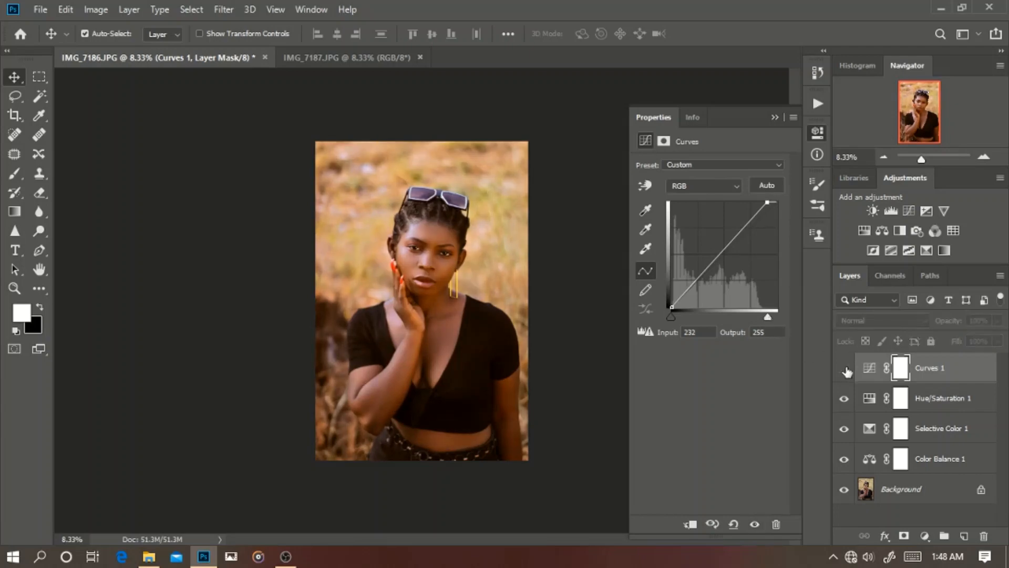
left_click(845, 369)
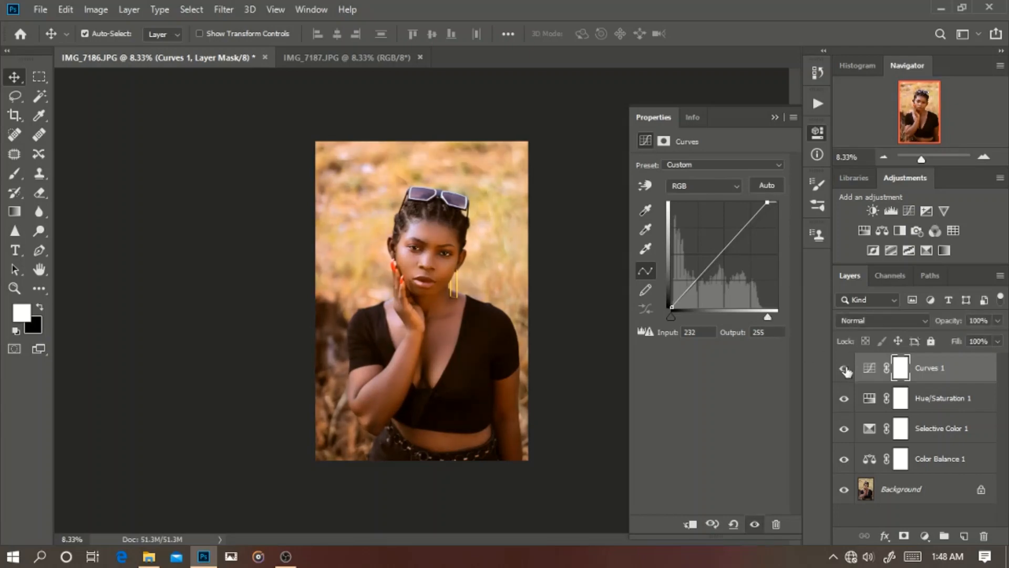
left_click(774, 117)
Step: Examine the graded portrait up close, from the face and hair down to the waist
key("ctrl+plus")
key("ctrl+plus")
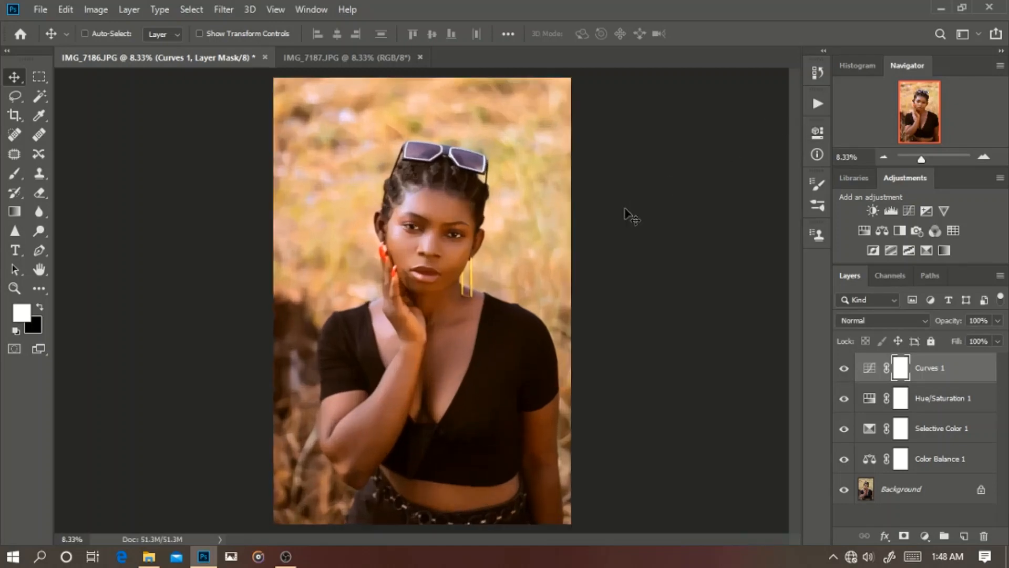
key("ctrl+plus")
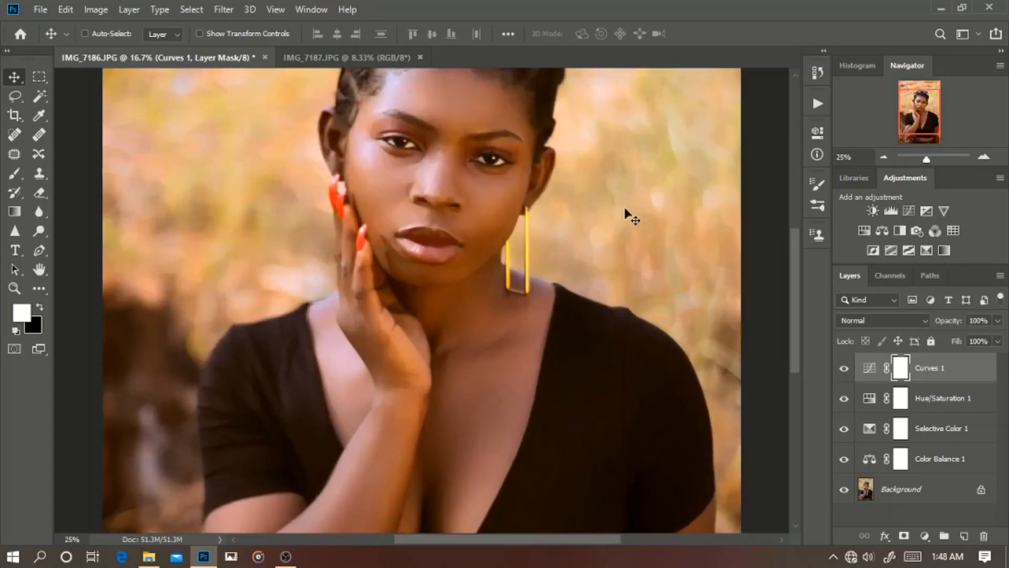
key("ctrl+plus")
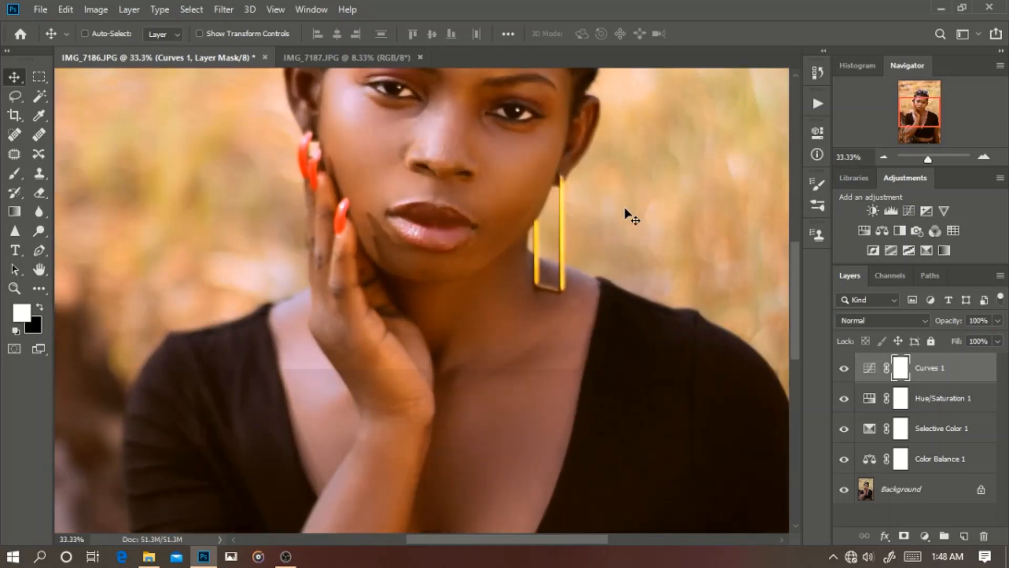
scroll(632, 217, "up", 5)
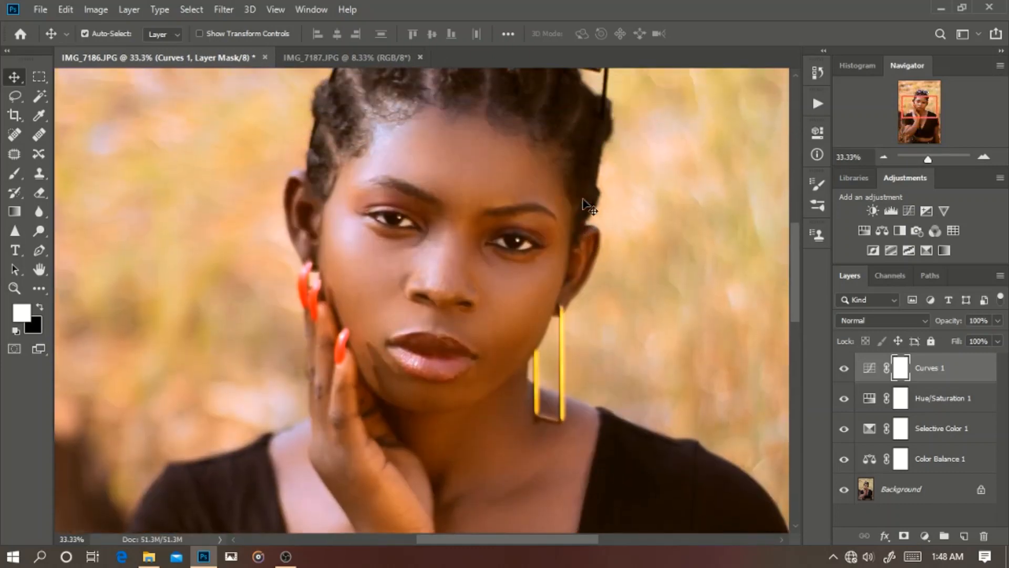
scroll(439, 266, "down", 13)
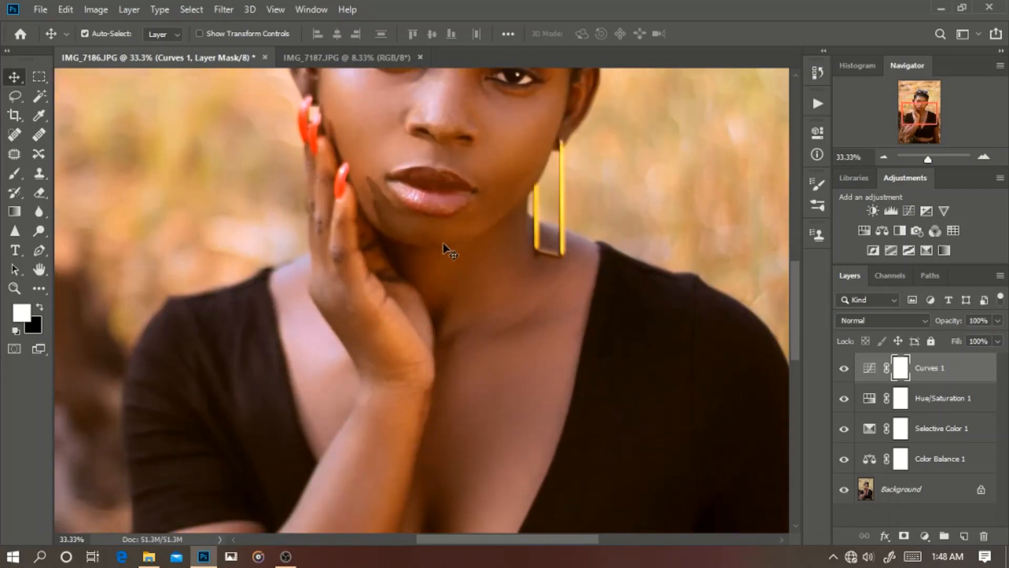
scroll(468, 281, "down", 10)
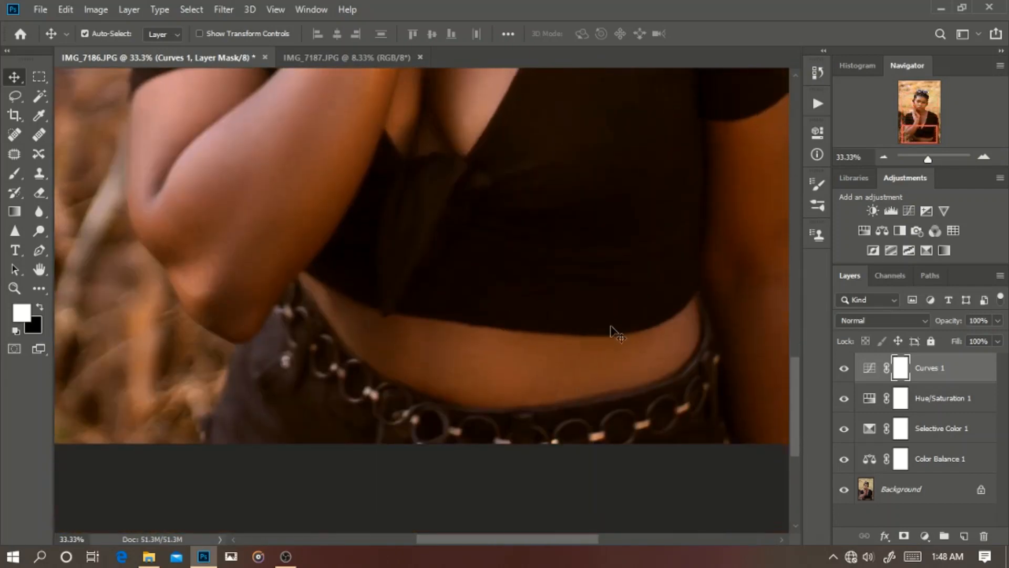
left_click_drag(494, 148, 475, 433)
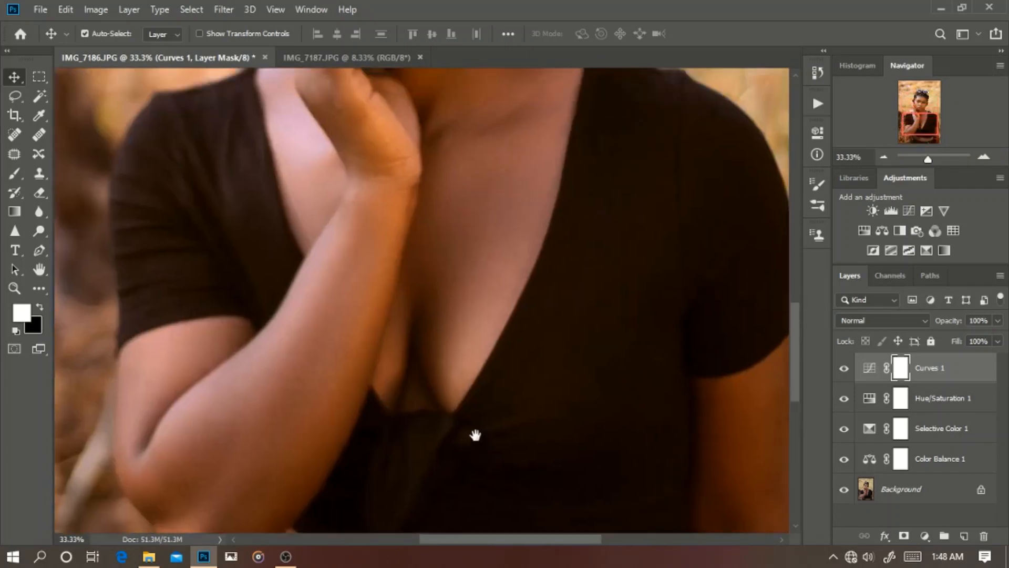
left_click_drag(453, 189, 430, 459)
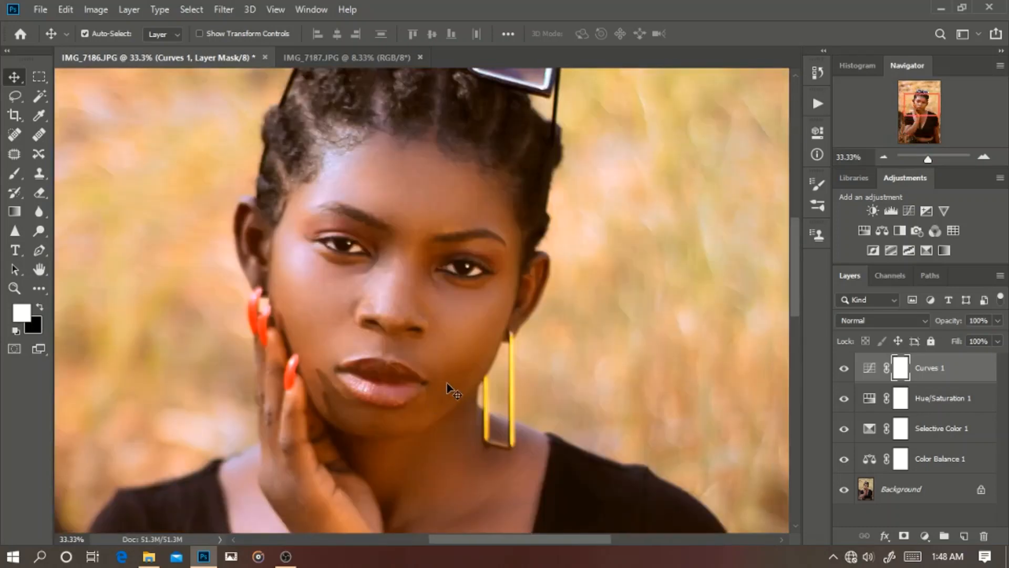
key("ctrl+minus")
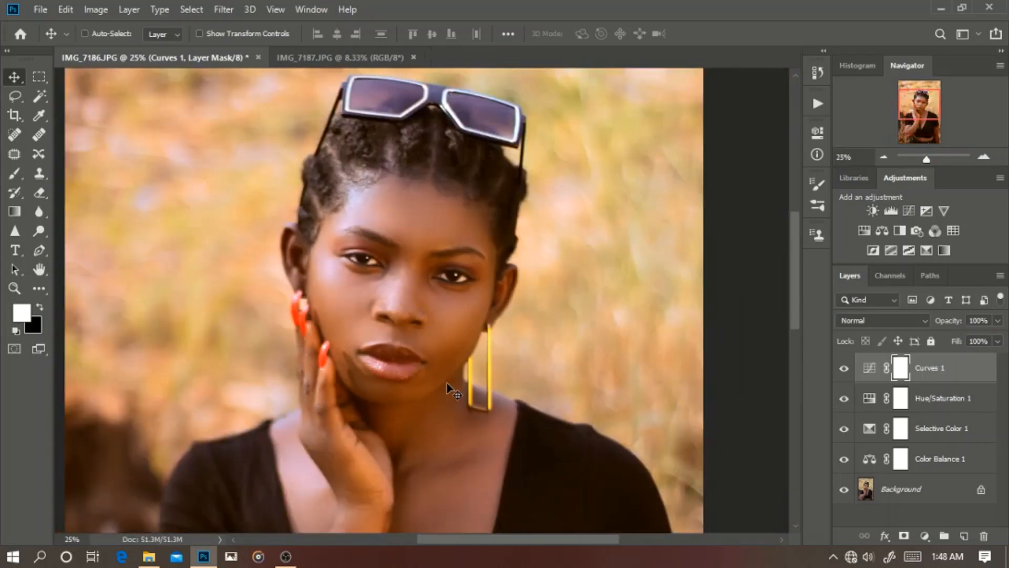
key("ctrl+minus")
key("ctrl+minus")
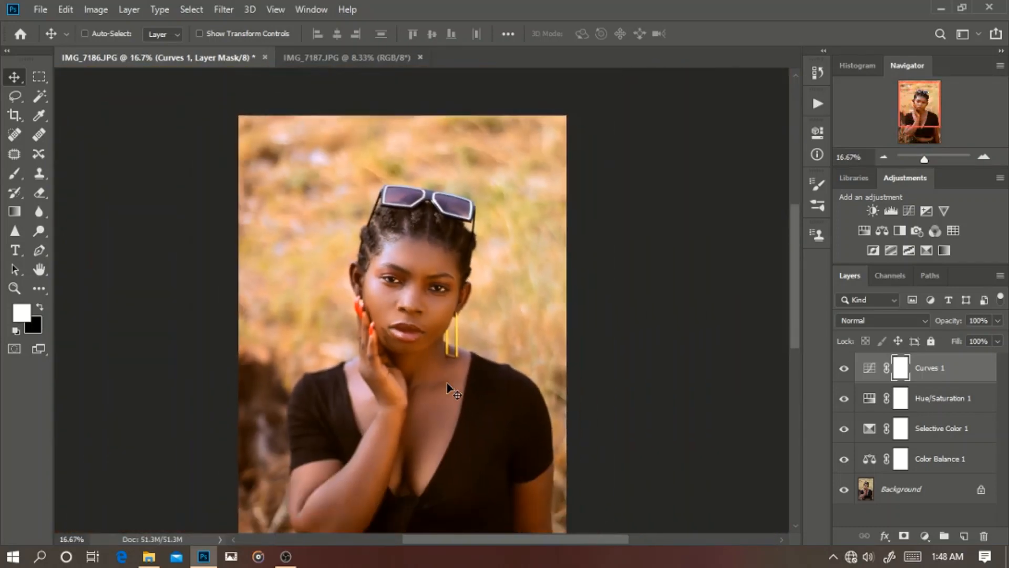
key("ctrl+minus")
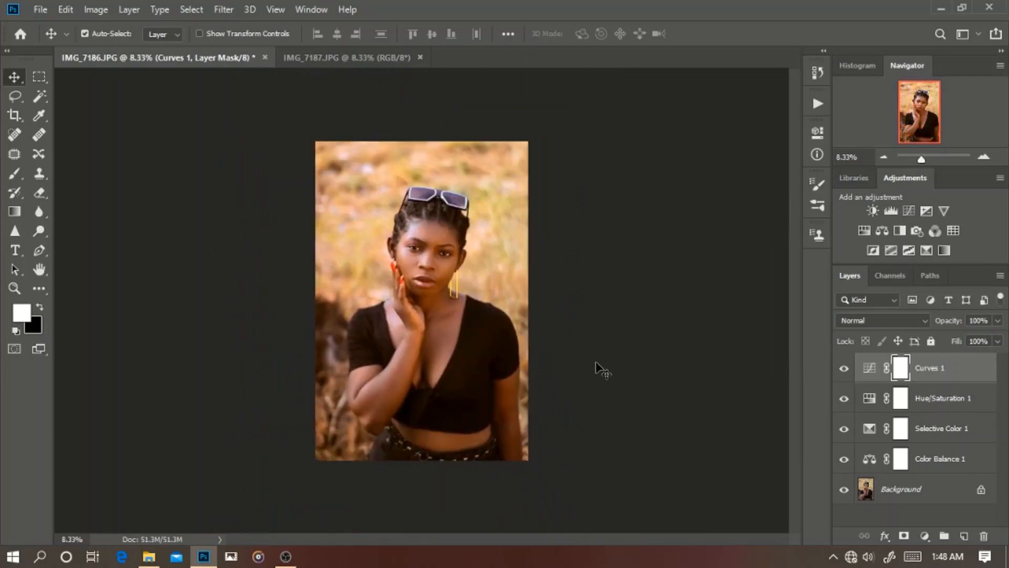
Step: Compare the original Background photo with the full grade by temporarily hiding all adjustment layers, and inspect the graded face up close
left_click(844, 491, "alt")
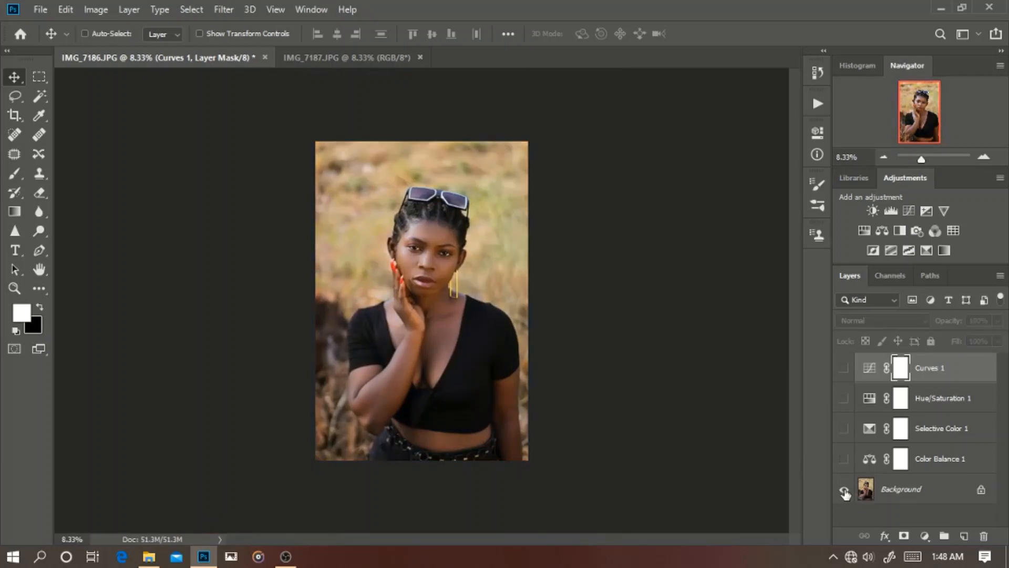
left_click(844, 491, "alt")
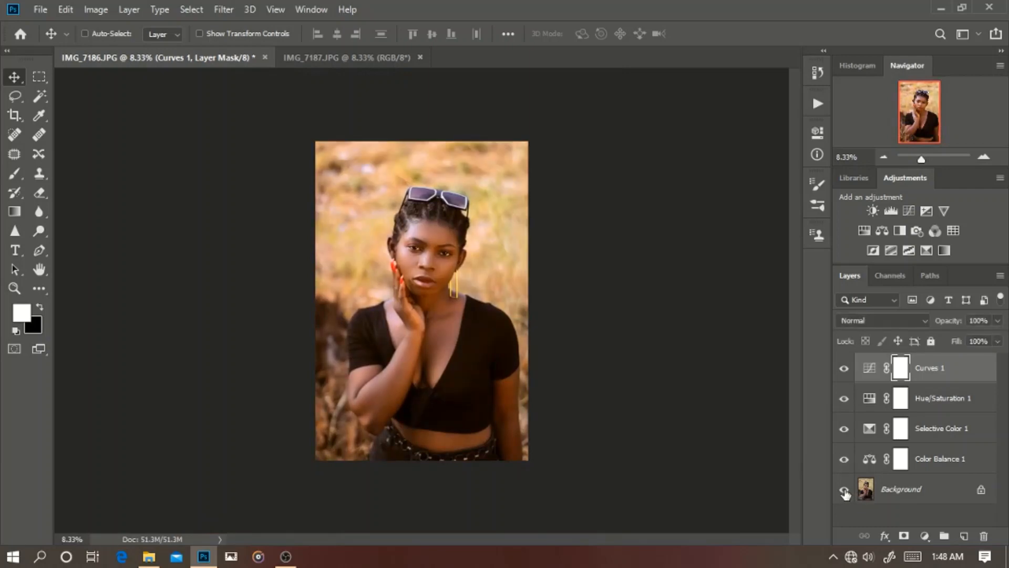
key("ctrl+plus")
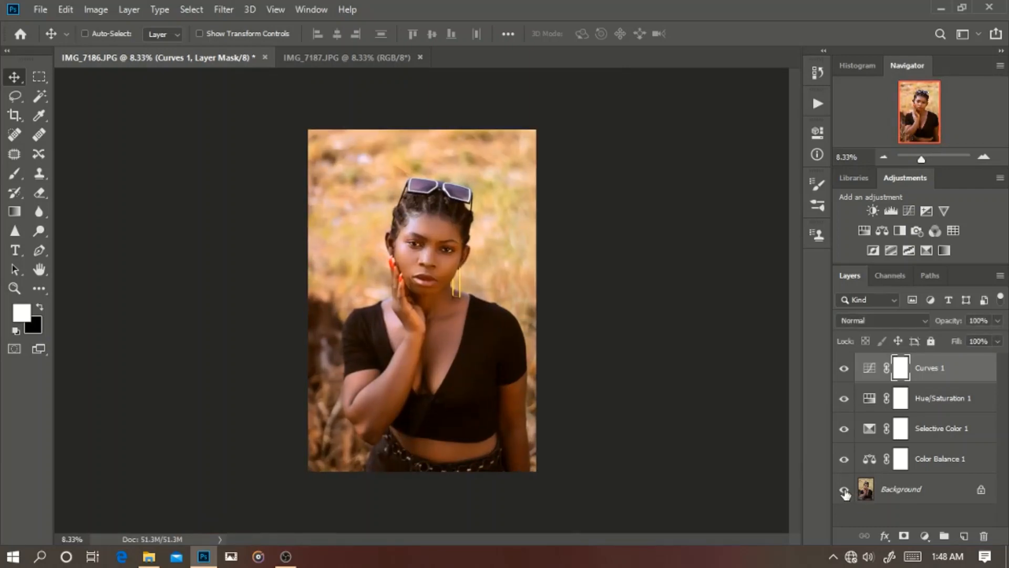
key("ctrl+plus")
key("ctrl+plus")
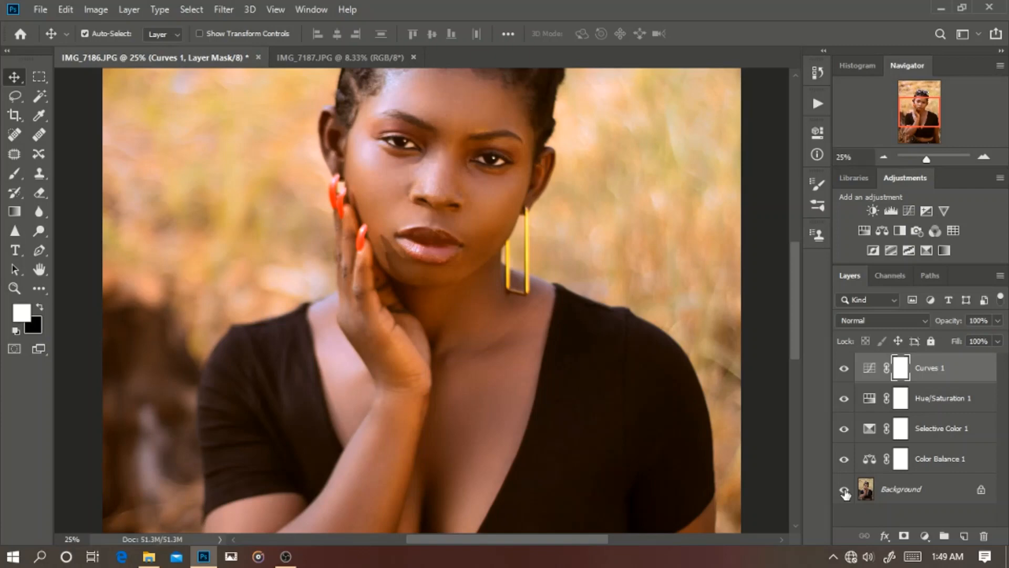
key("ctrl+minus")
key("ctrl+minus")
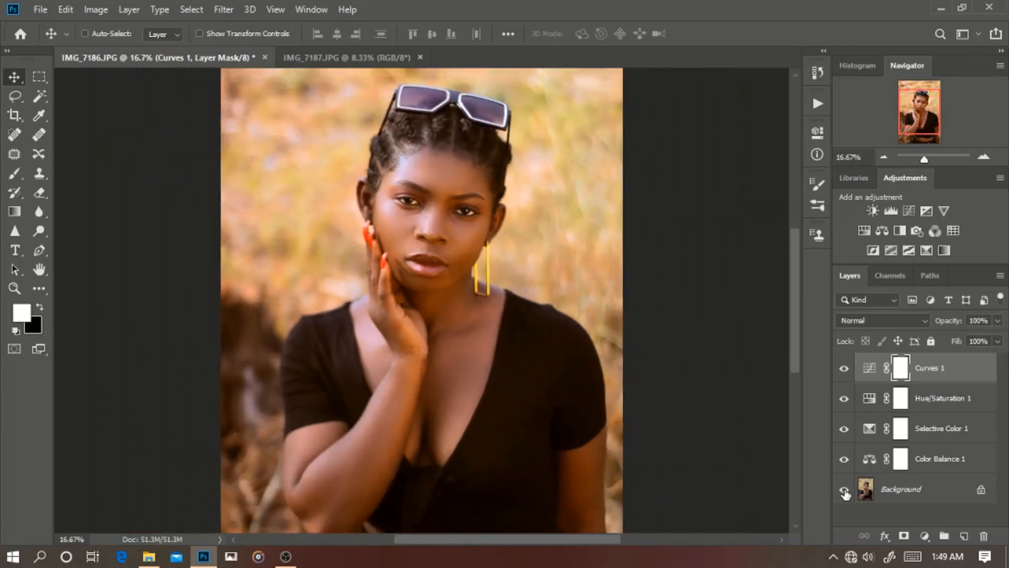
key("ctrl+minus")
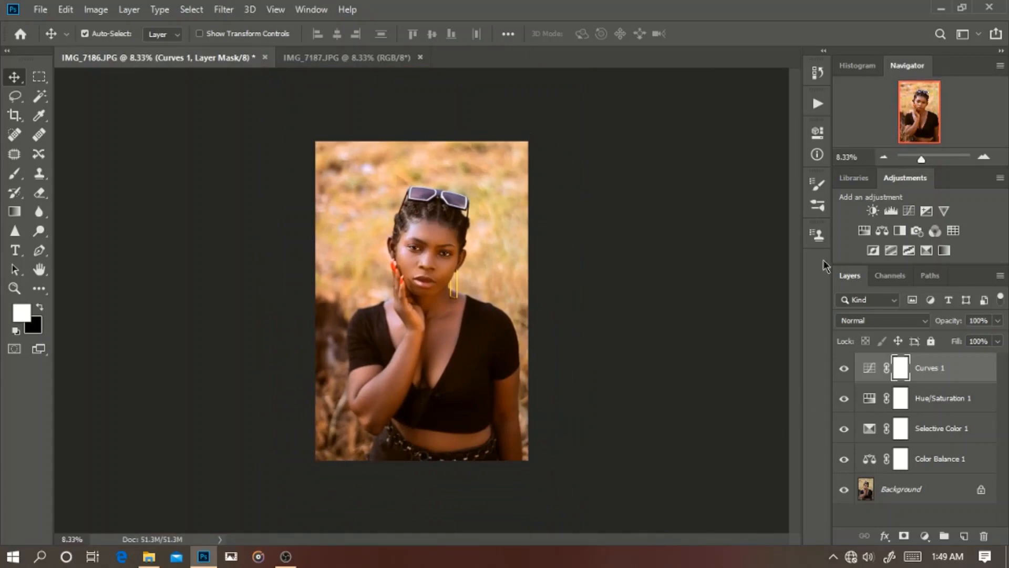
left_click(924, 536)
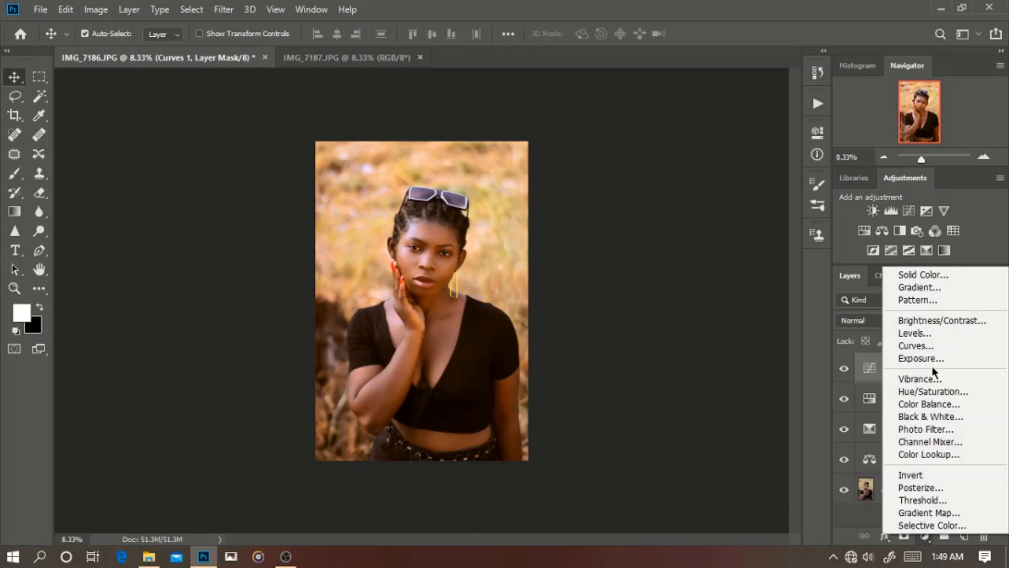
left_click(812, 369)
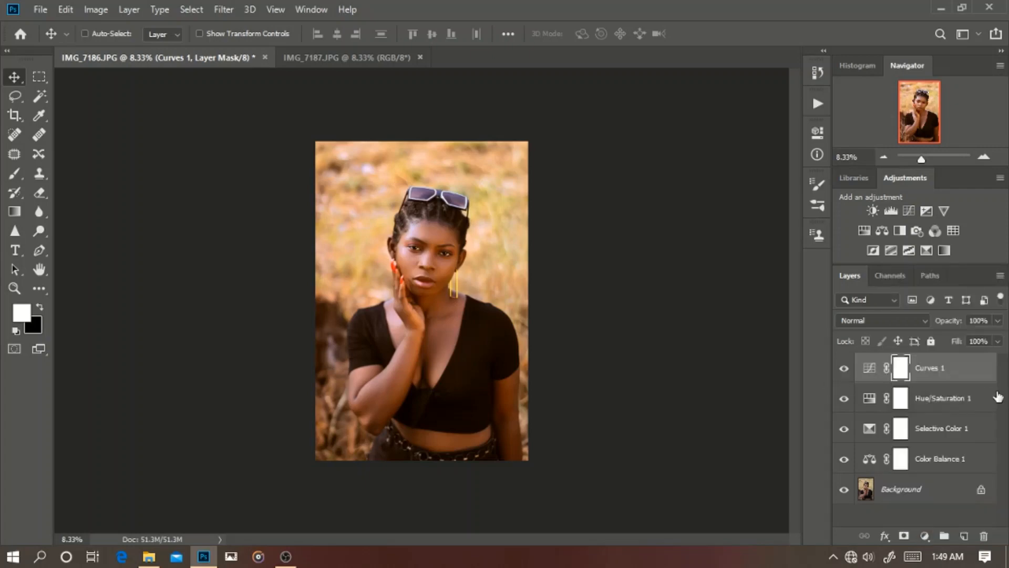
Step: Group the Curves, Hue/Saturation, Selective Color and Color Balance adjustment layers together
left_click(995, 399, "ctrl")
left_click(973, 432, "ctrl")
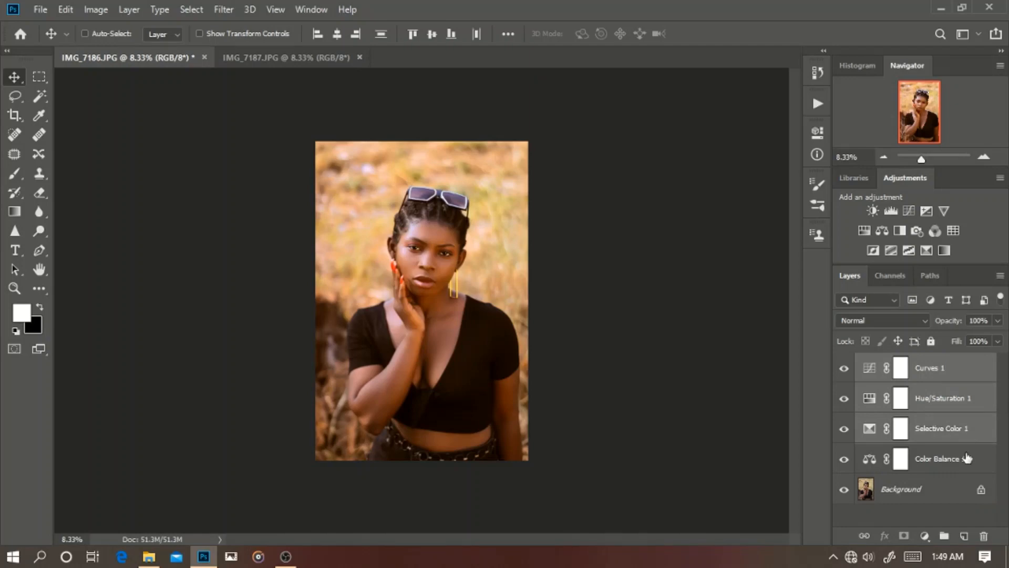
left_click(966, 453, "ctrl")
key("ctrl+g")
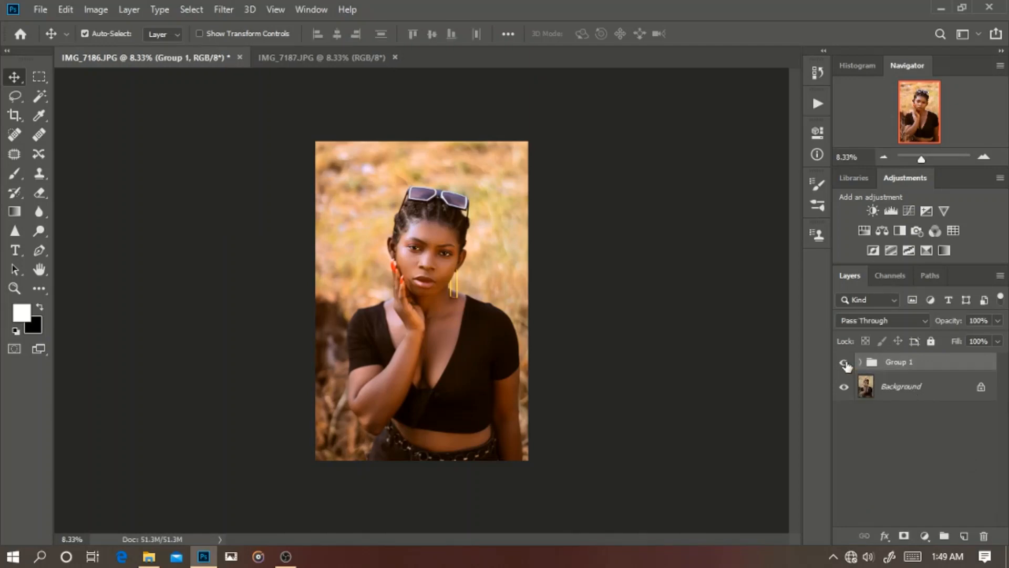
Step: Compare the portrait with and without the grouped adjustments, in the full view and closer up
left_click(844, 363)
left_click(845, 363)
left_click(845, 362)
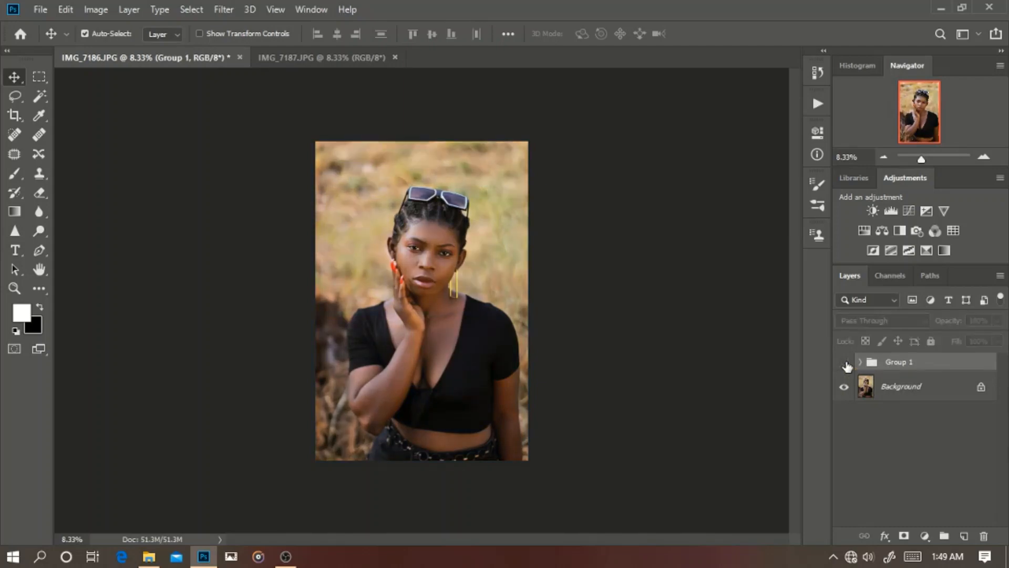
left_click(846, 364)
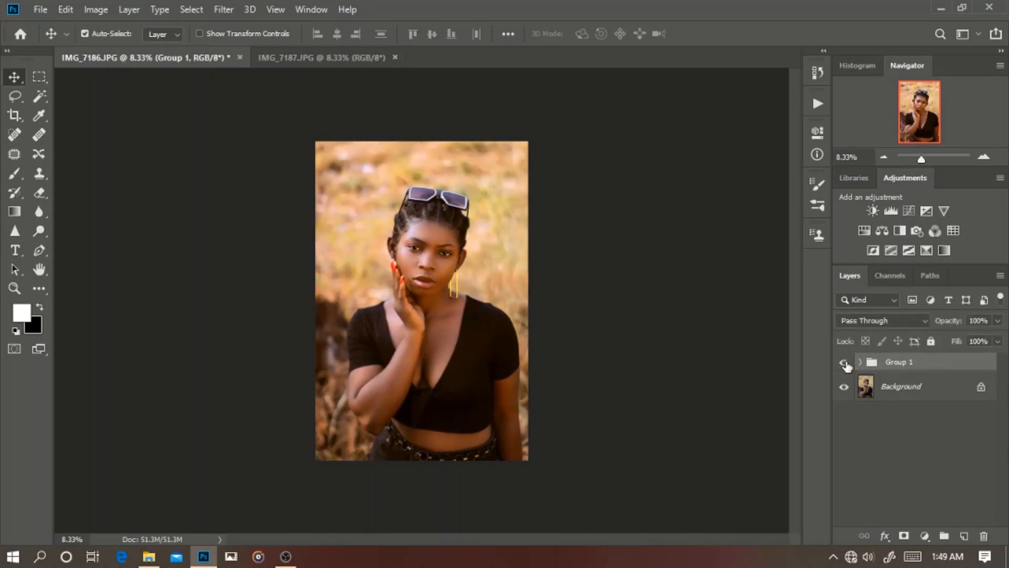
key("ctrl+plus")
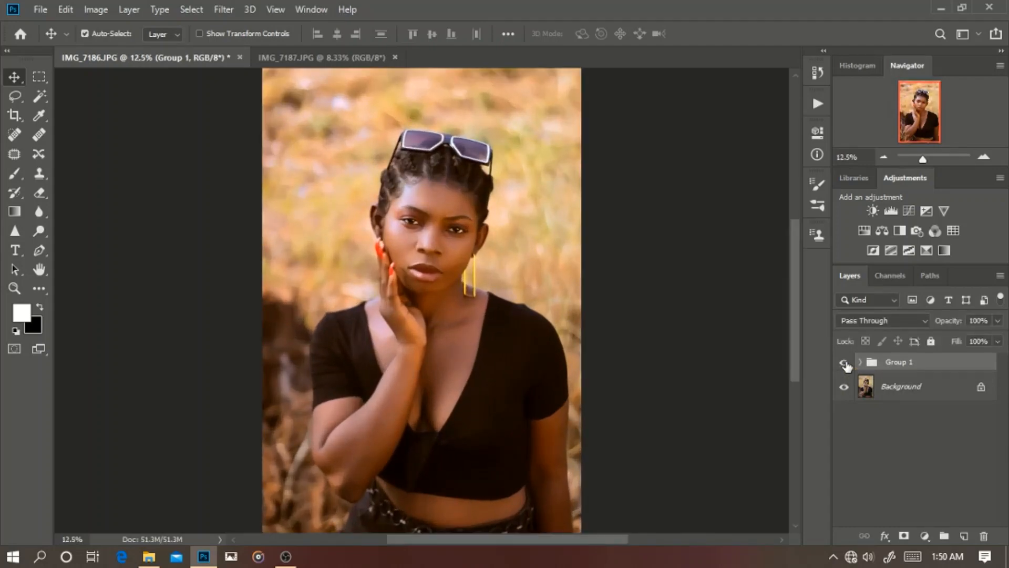
key("ctrl+plus")
key("ctrl+minus")
key("ctrl+minus")
left_click(844, 363)
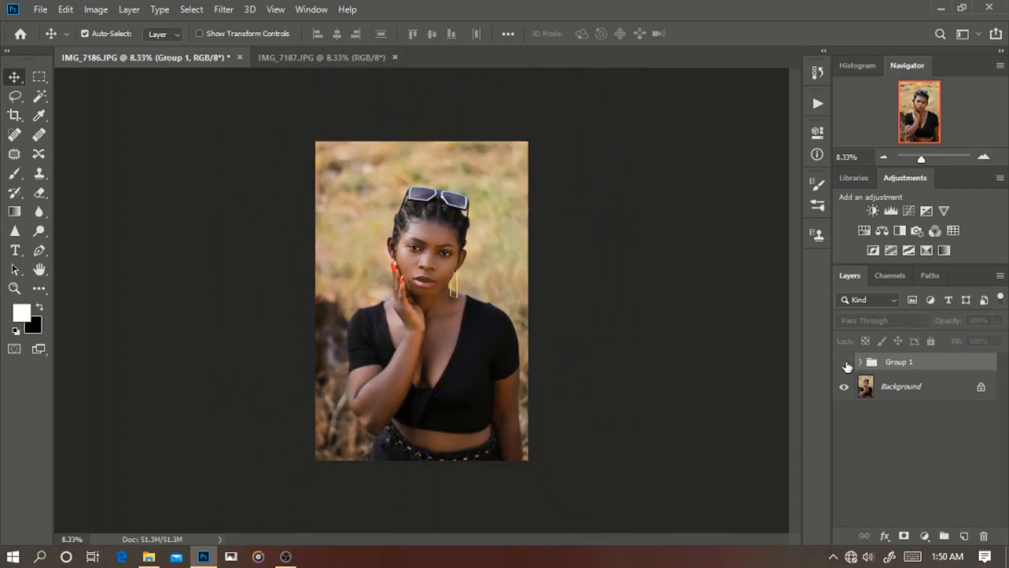
key("ctrl+plus")
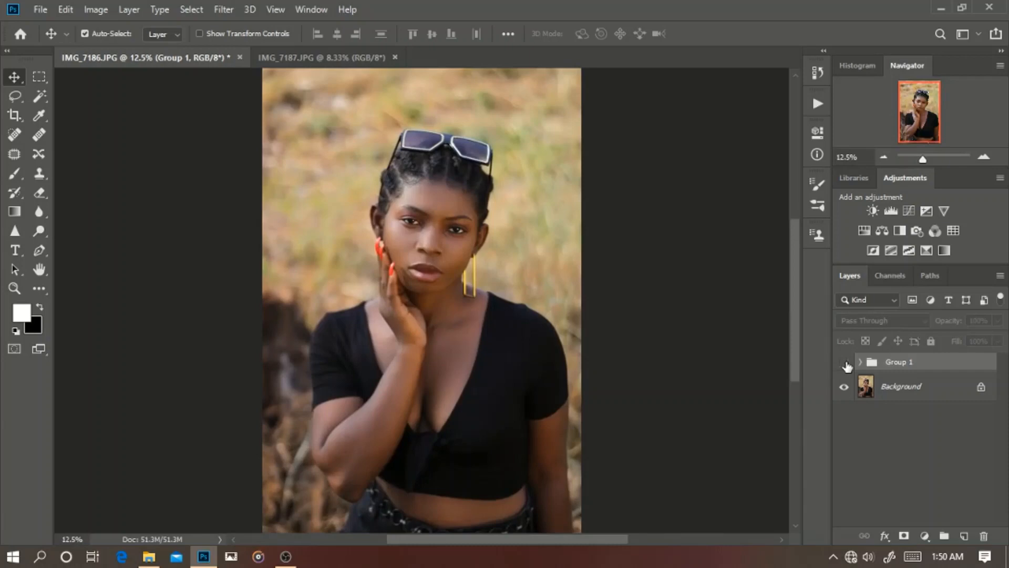
left_click(845, 364)
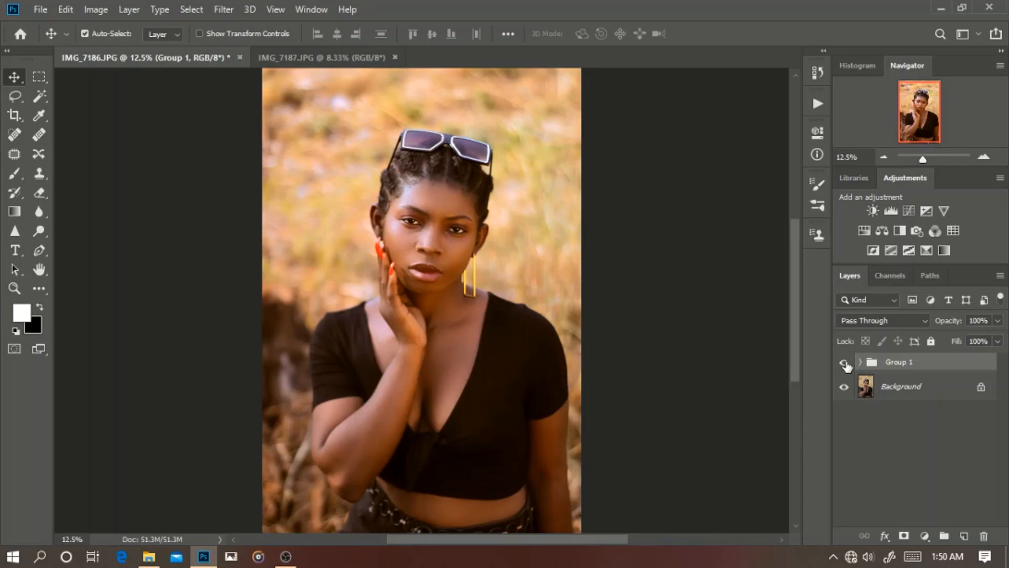
key("ctrl+minus")
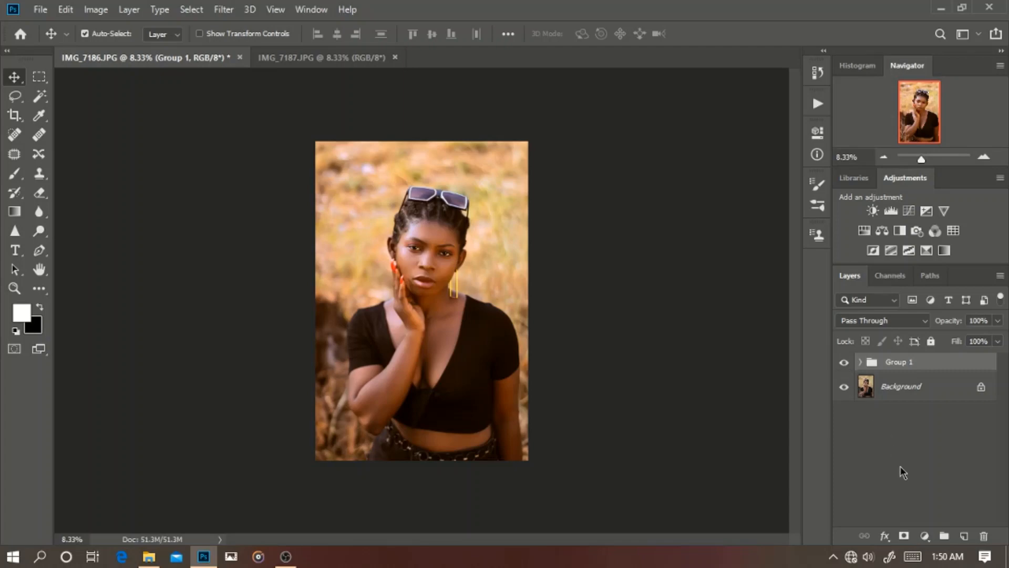
Step: Add a Curves adjustment layer above the group, pull its RGB white point in to an input of about 248, and compare it on and off
left_click(925, 535)
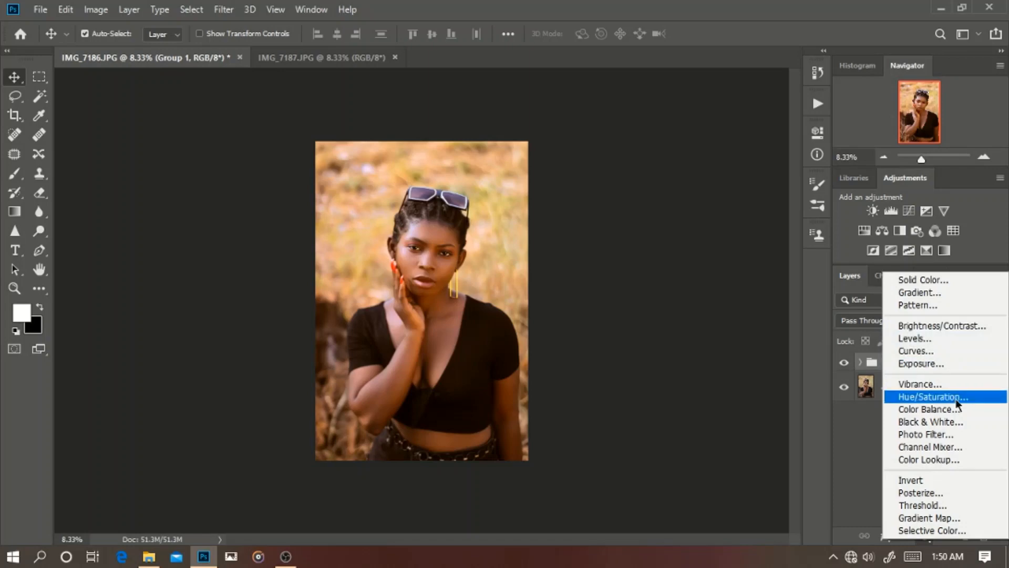
left_click(939, 351)
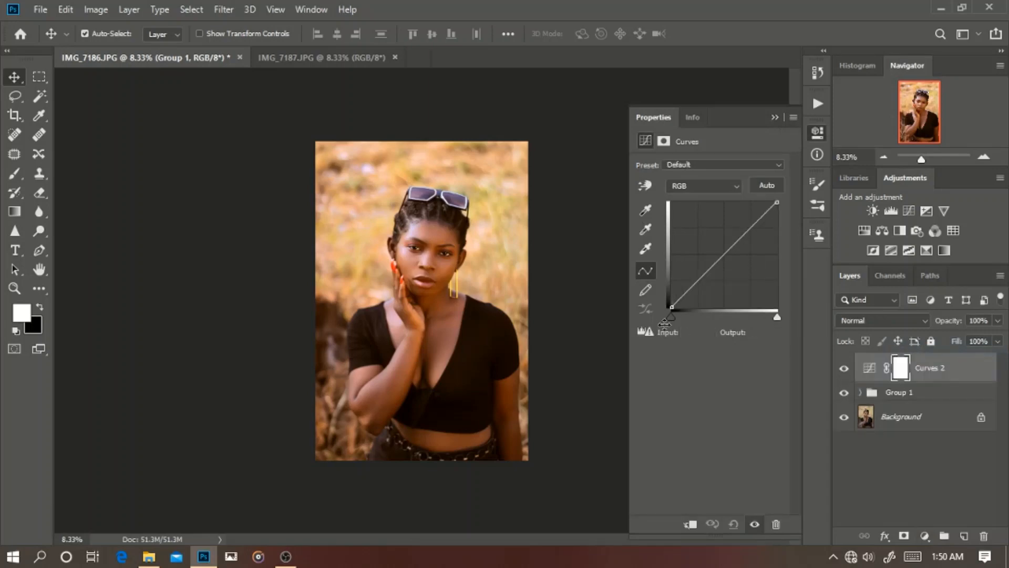
left_click_drag(777, 318, 774, 317)
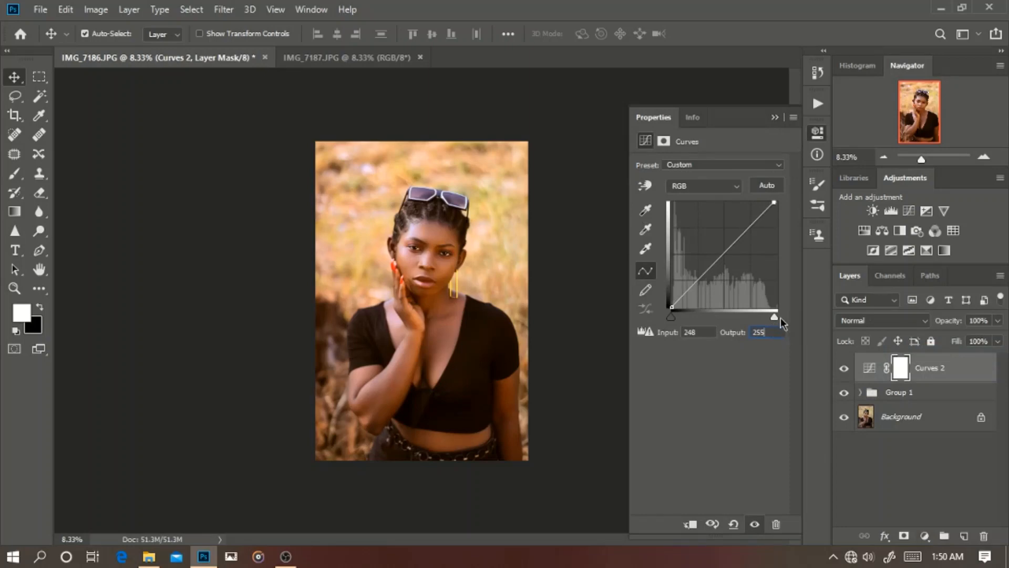
mouse_move(775, 317)
left_mouse_down()
mouse_move(765, 317)
mouse_move(773, 323)
left_mouse_up()
left_click(775, 117)
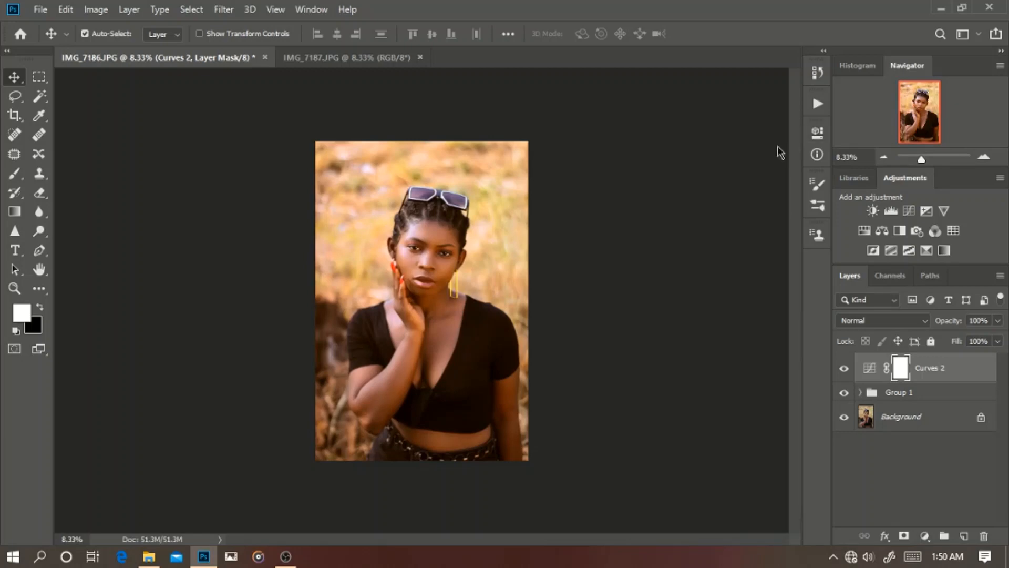
left_click(844, 367)
left_click(844, 370)
Step: Stamp all visible layers into a new merged layer on top and convert it for smart filters
key("ctrl+shift+alt+e")
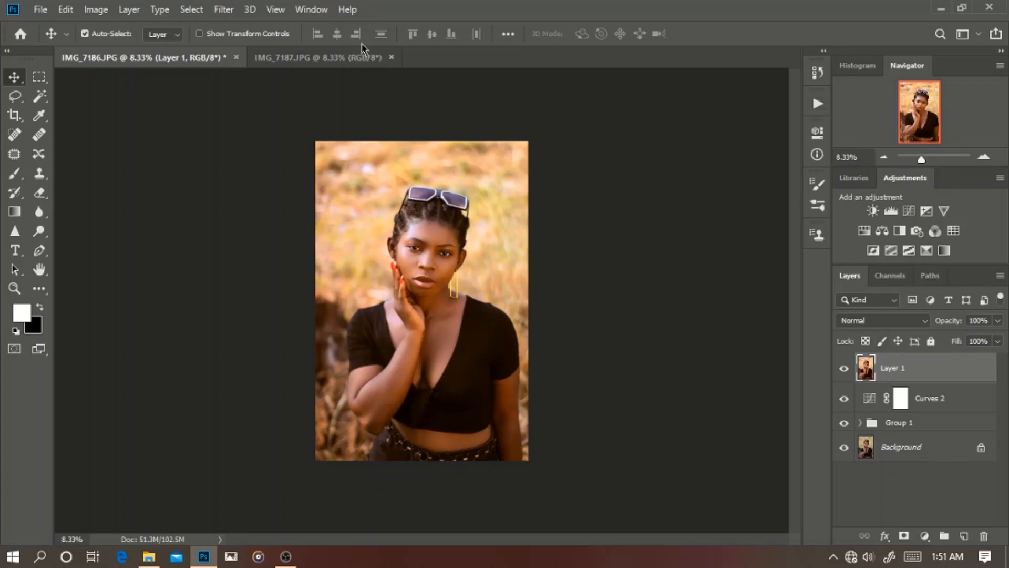
left_click(221, 10)
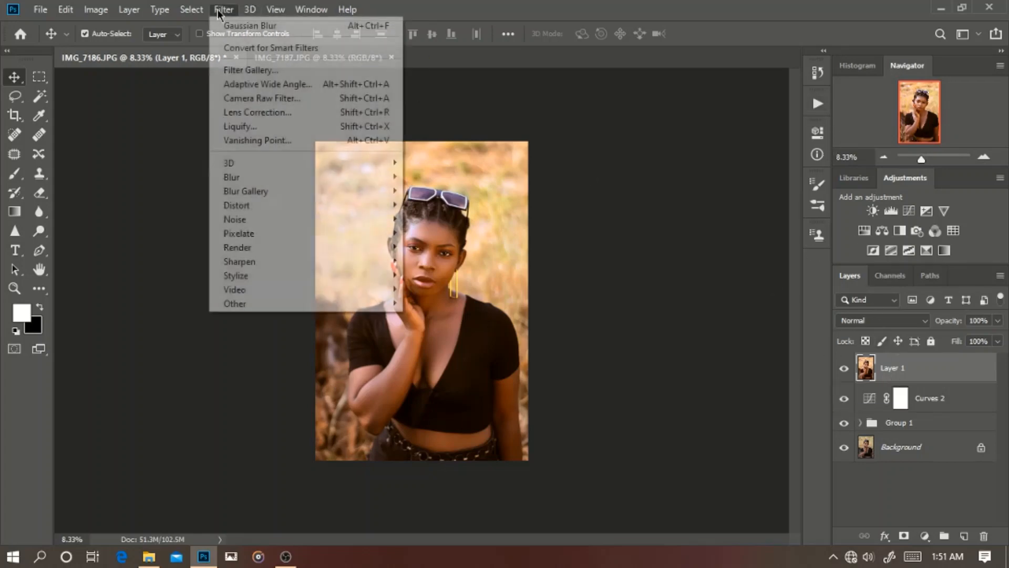
left_click(241, 43)
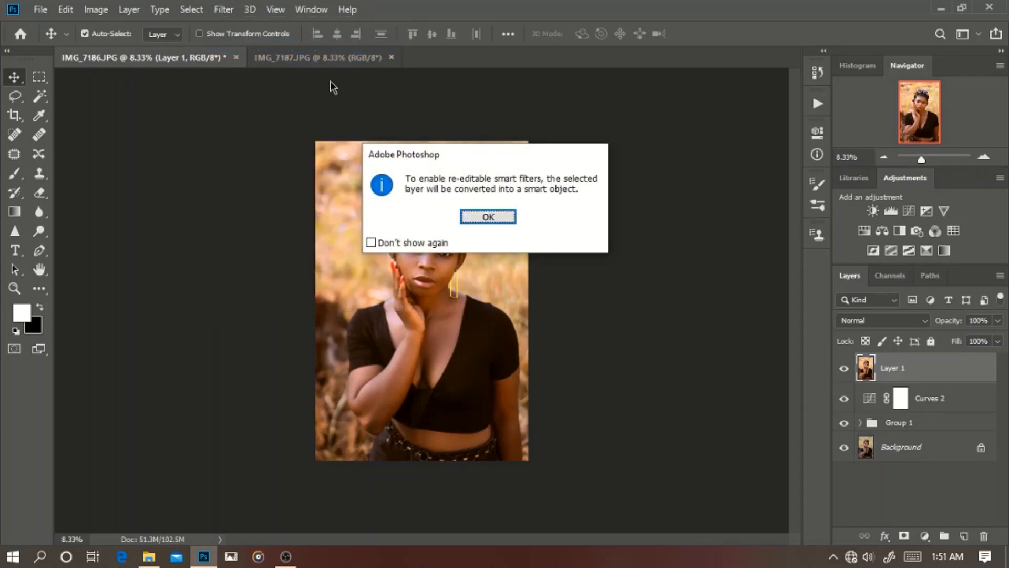
key("Return")
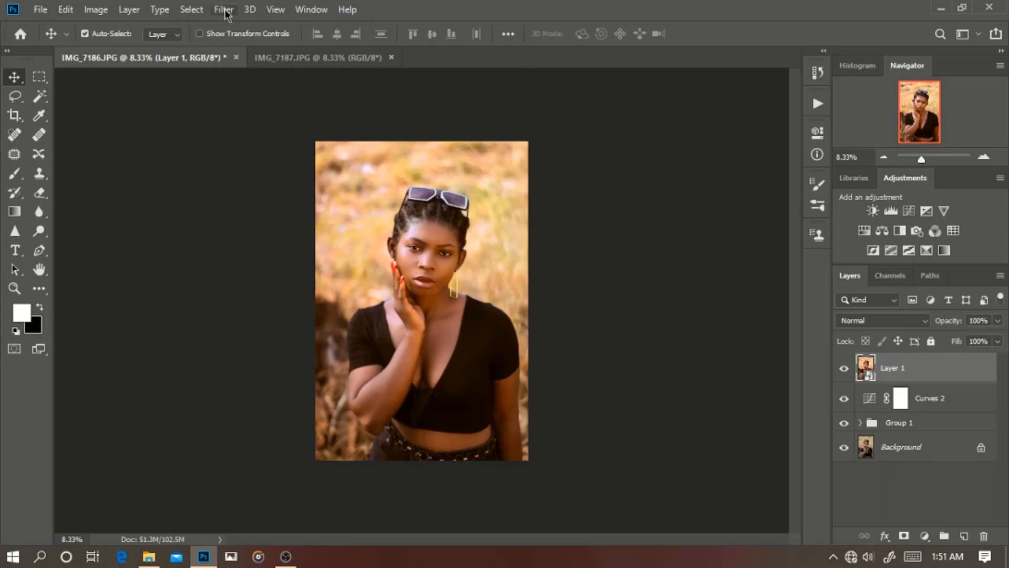
Step: Apply a High Pass filter with a 3.5-pixel radius to the merged layer and set its blending mode to Overlay
left_click(225, 12)
mouse_move(344, 307)
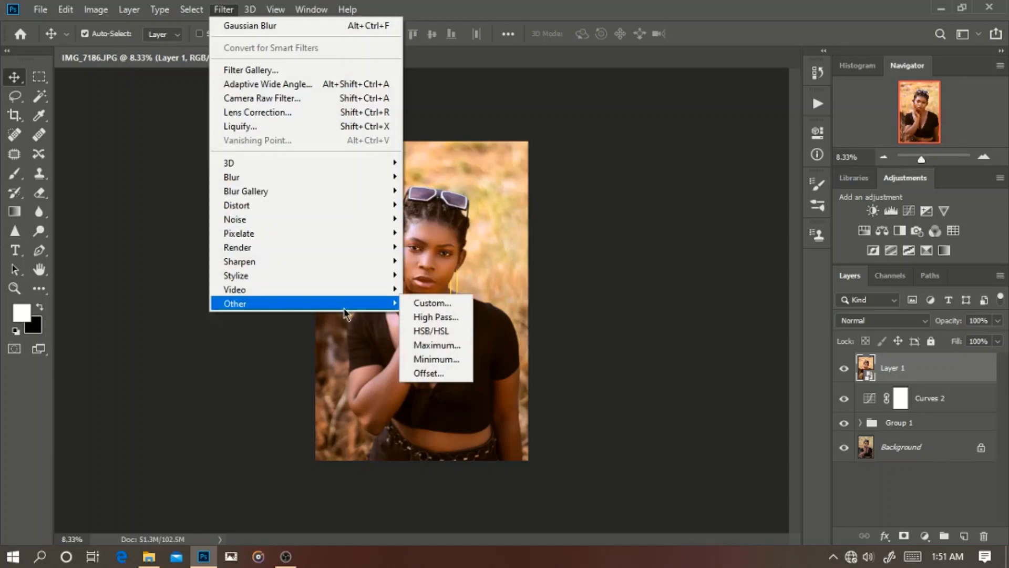
left_click(451, 317)
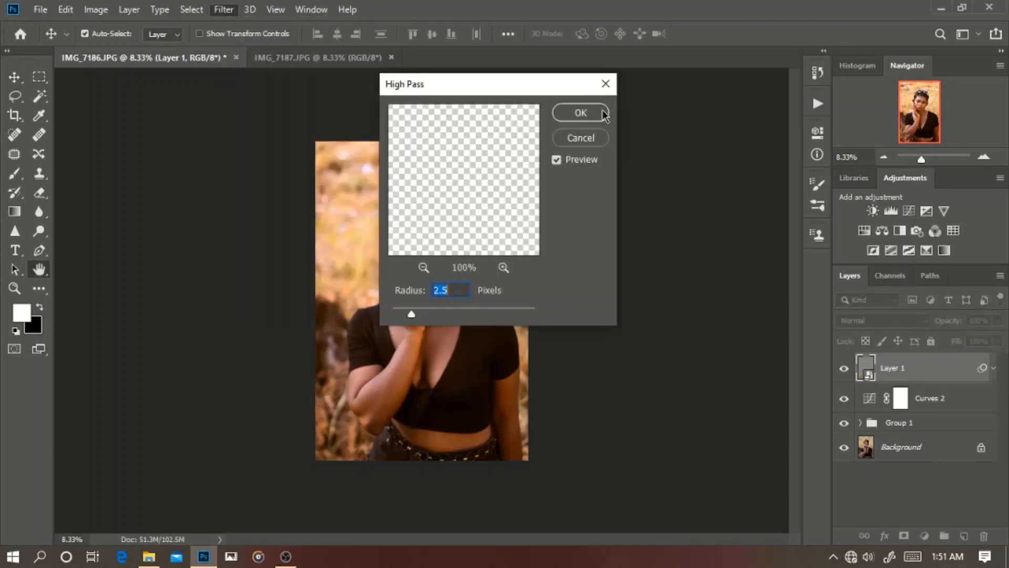
left_click_drag(523, 84, 673, 96)
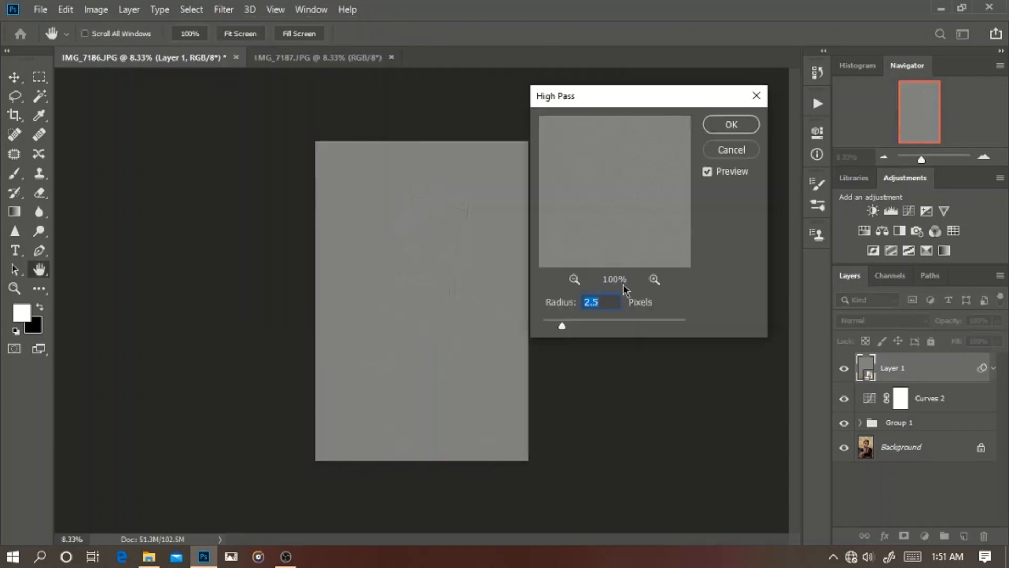
scroll(610, 298, "up", 6)
scroll(610, 299, "up", 6)
scroll(610, 298, "down", 1)
left_click(736, 127)
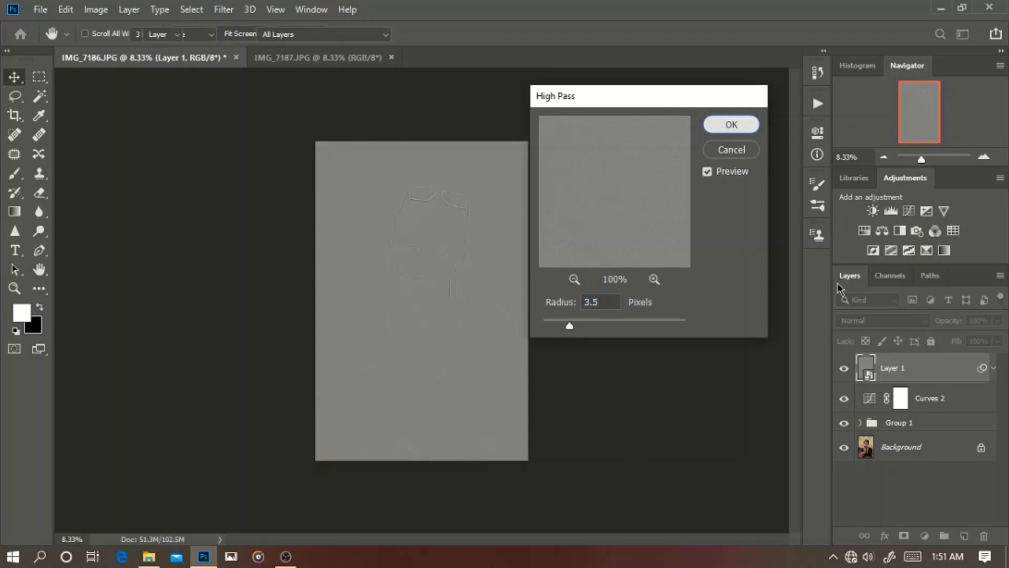
left_click(883, 320)
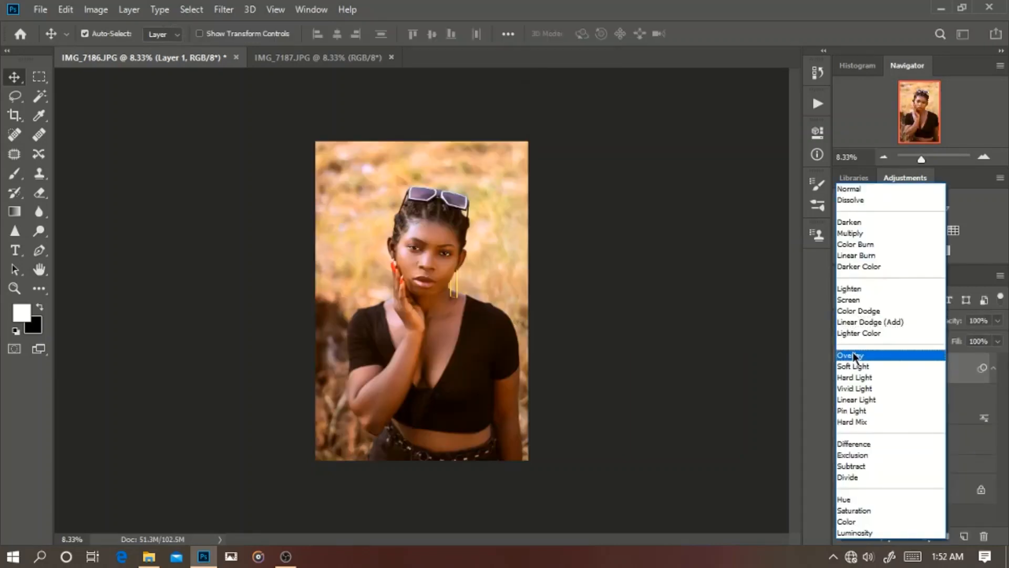
left_click(857, 354)
Step: Examine the sharpening on the face, hand and earring up close, and return to the full portrait
key("ctrl+plus")
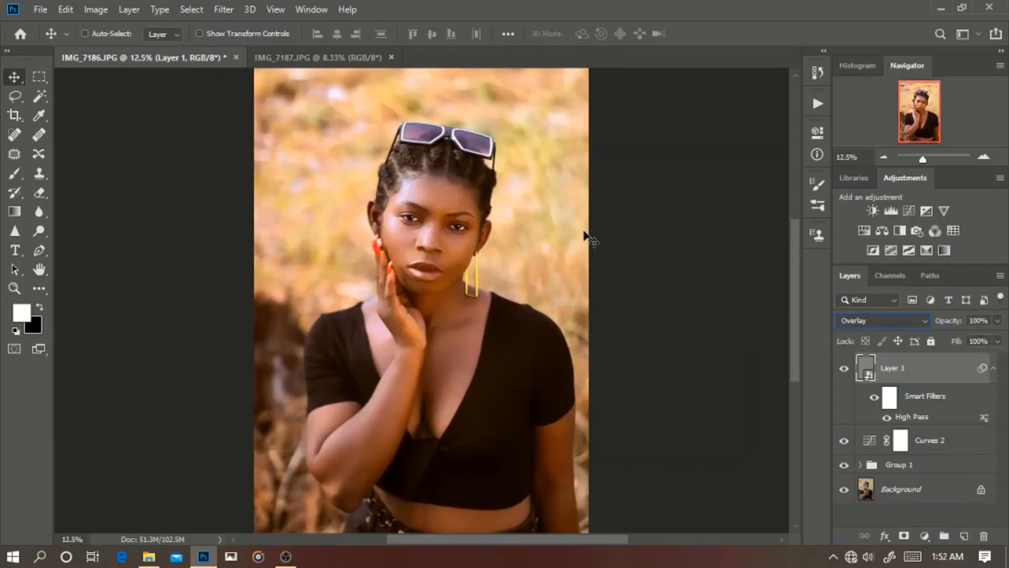
key("ctrl+plus")
key("ctrl+plus")
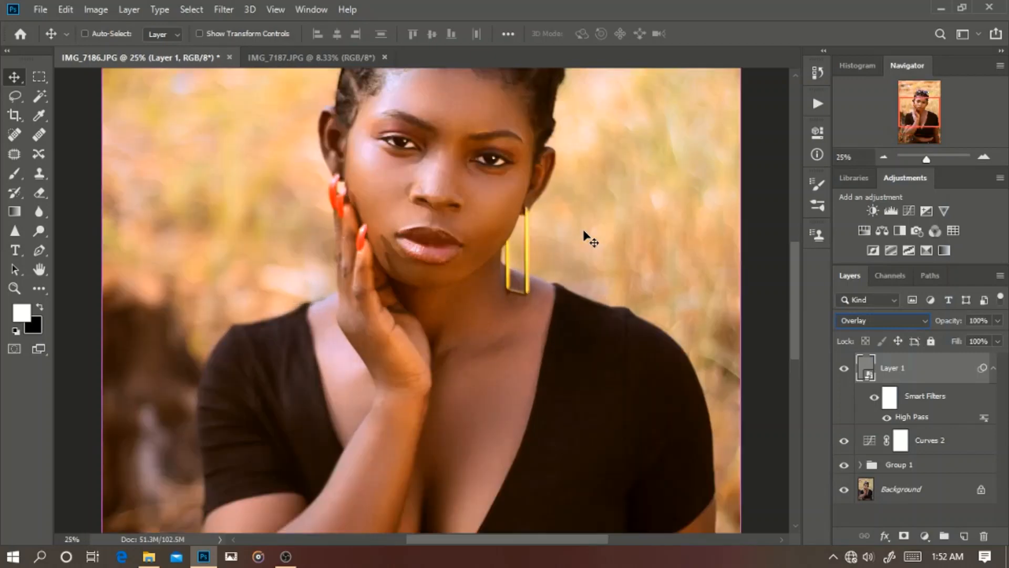
key("ctrl+plus")
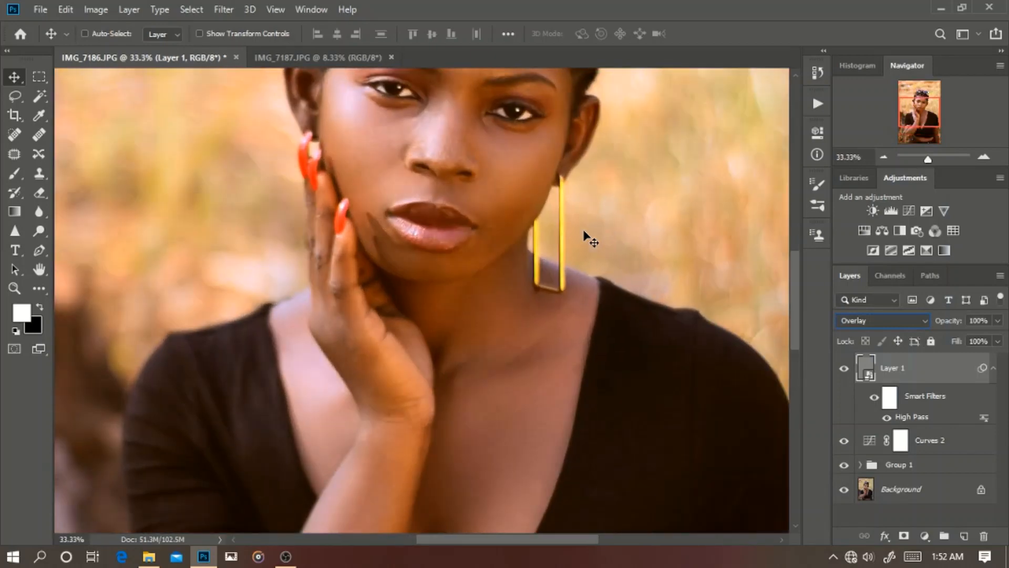
key("ctrl+minus")
key("ctrl+minus")
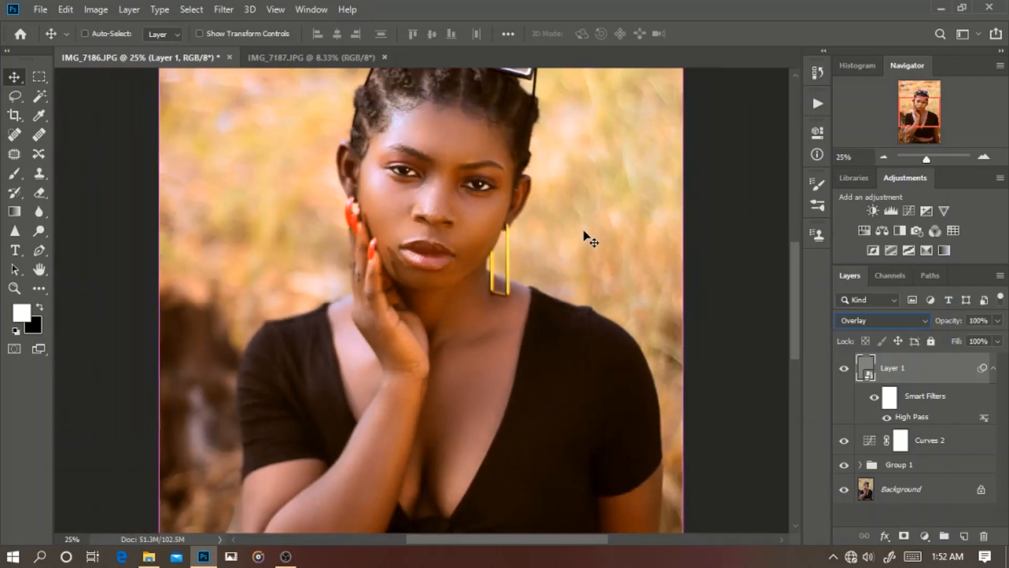
key("ctrl+minus")
key("ctrl+minus")
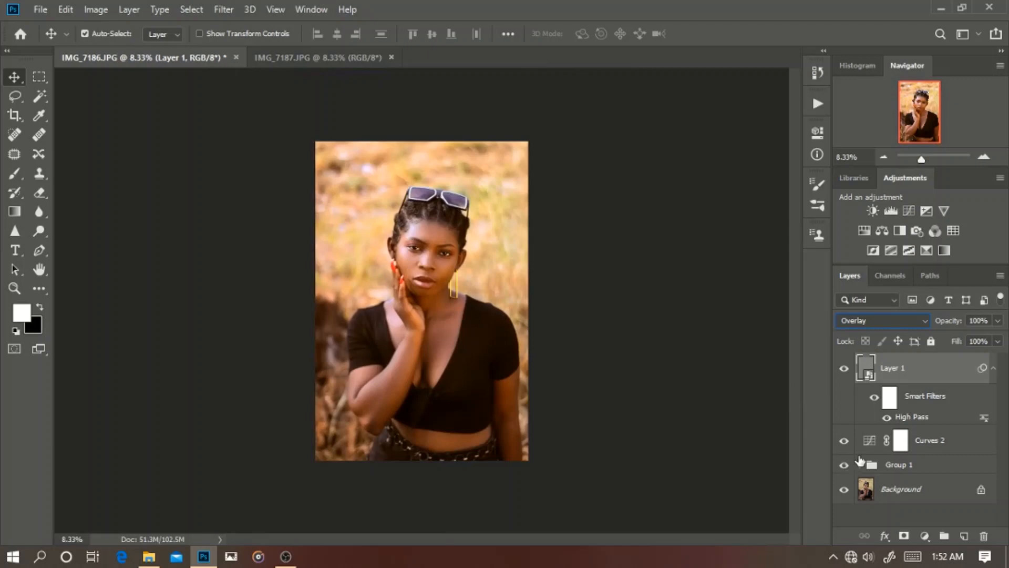
Step: Compare the original Background photo with the finished grade and sharpening by temporarily hiding all the other layers
left_click(845, 492, "alt")
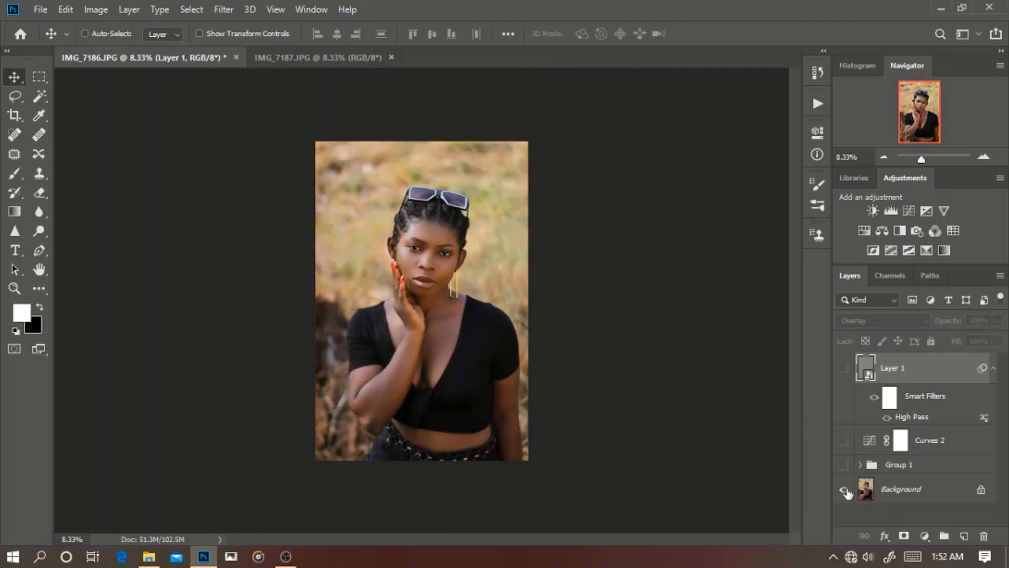
left_click(844, 492, "alt")
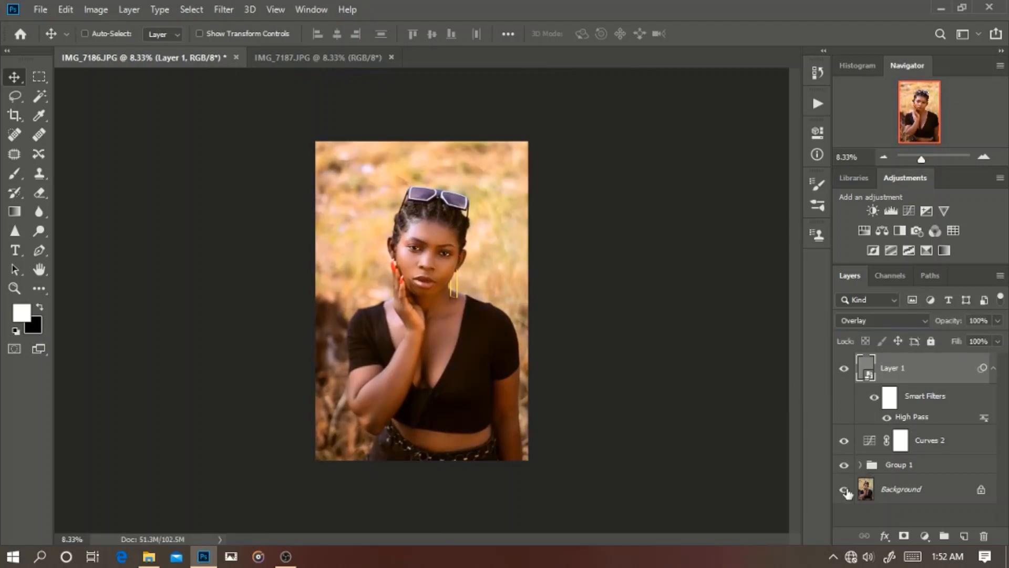
left_click(845, 491, "alt")
left_click(845, 492, "alt")
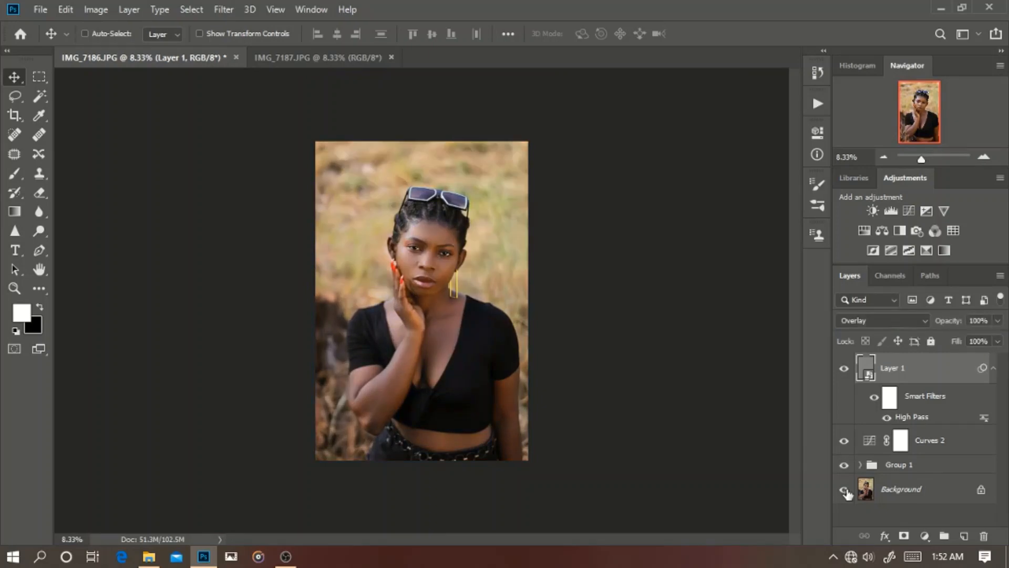
key("ctrl")
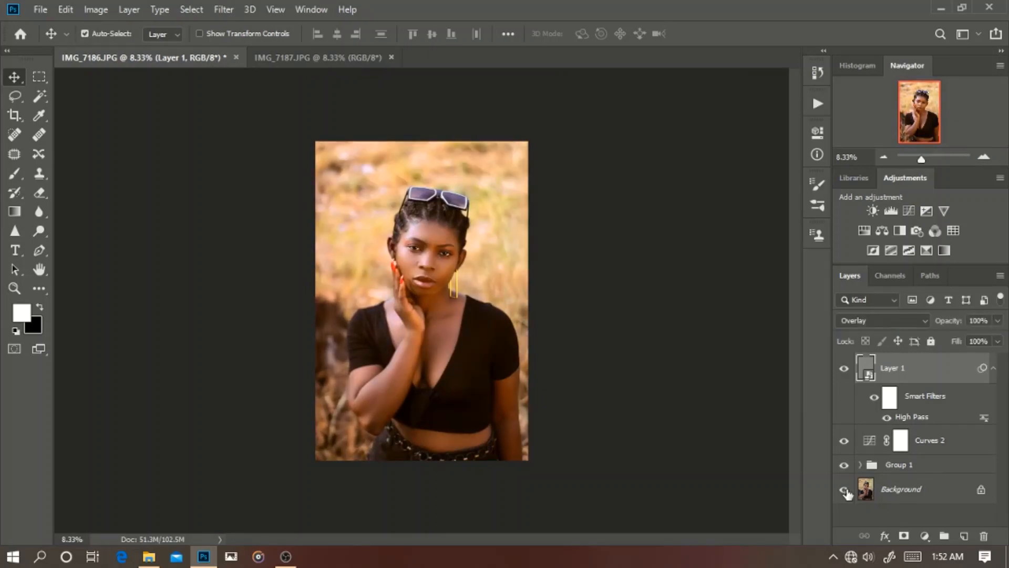